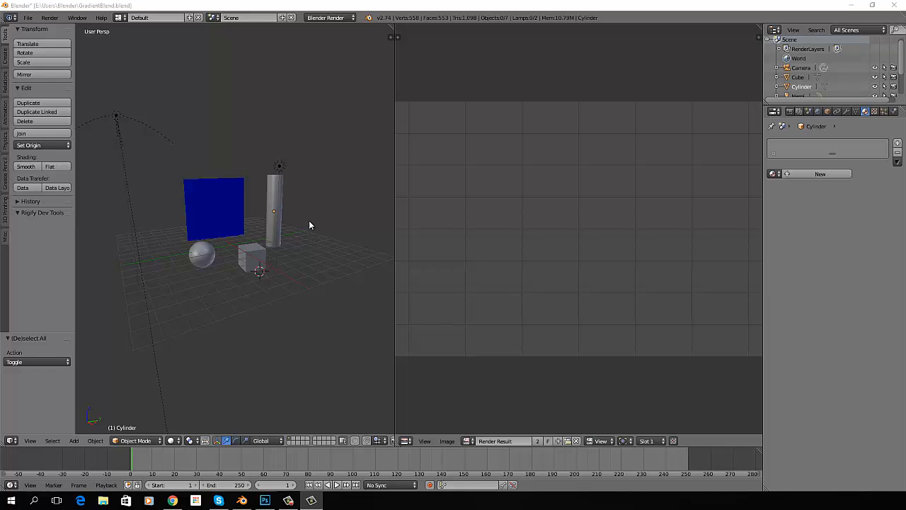
# Unlink the material from the blue plane and move the sphere up 3.25 units along Z in front of it
pyautogui.rightClick(220, 205)
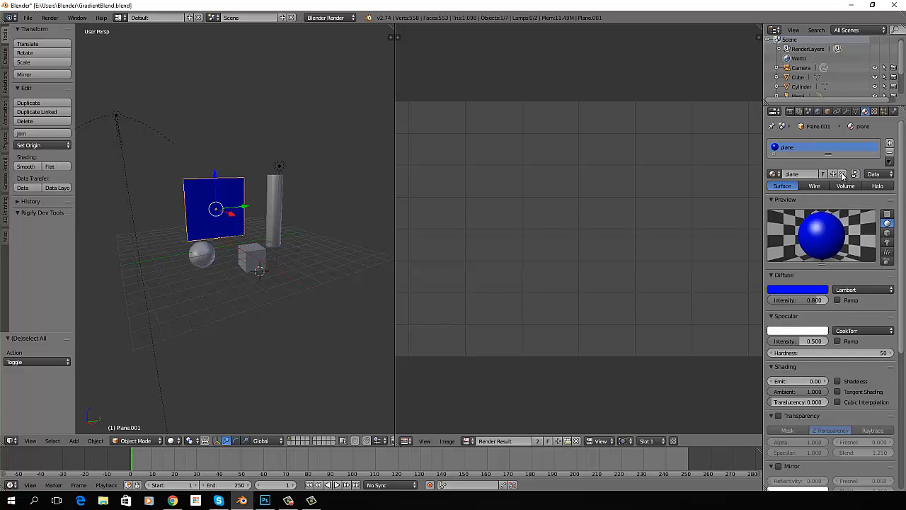
pyautogui.click(842, 174)
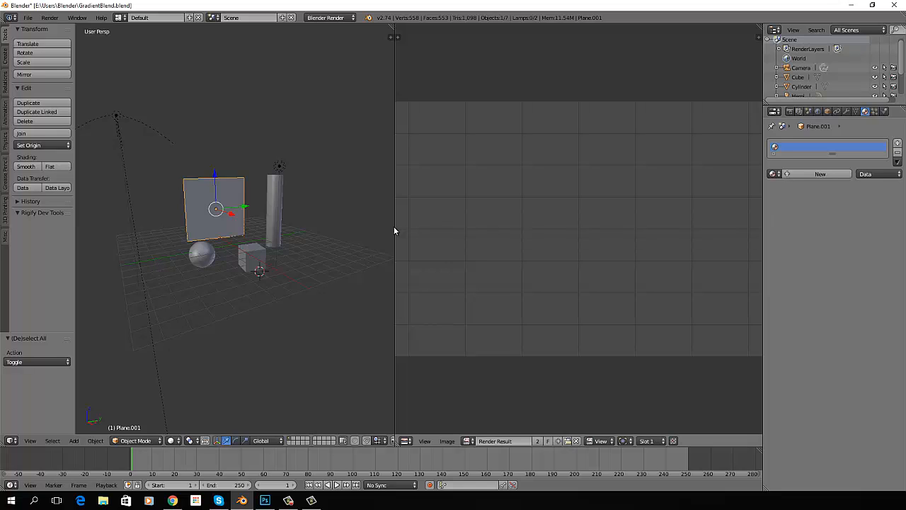
pyautogui.rightClick(205, 253)
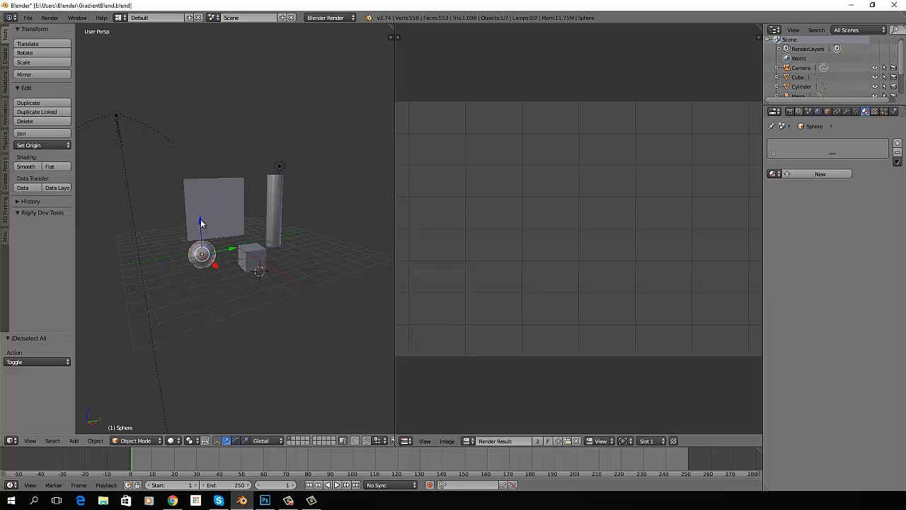
pyautogui.moveTo(201, 221); pyautogui.dragTo(204, 180)
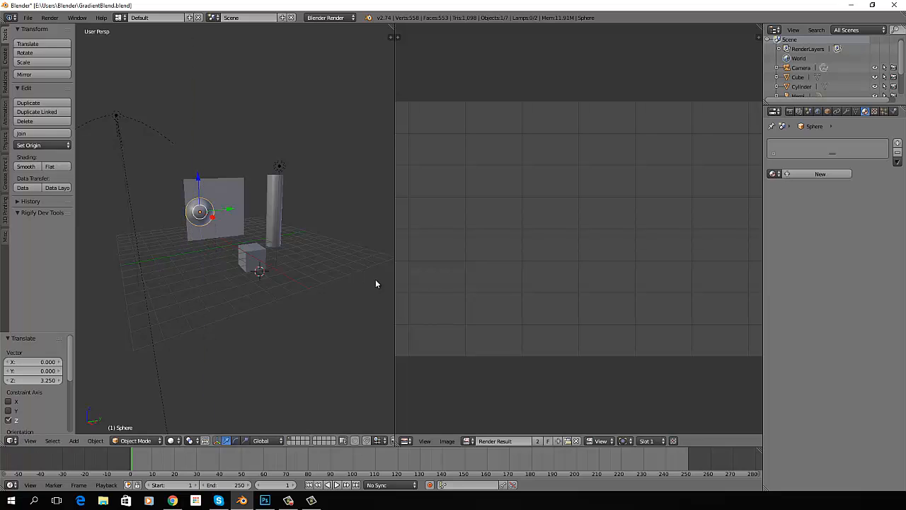
# Create a new material on the plane and name it Brickwall
pyautogui.rightClick(231, 187)
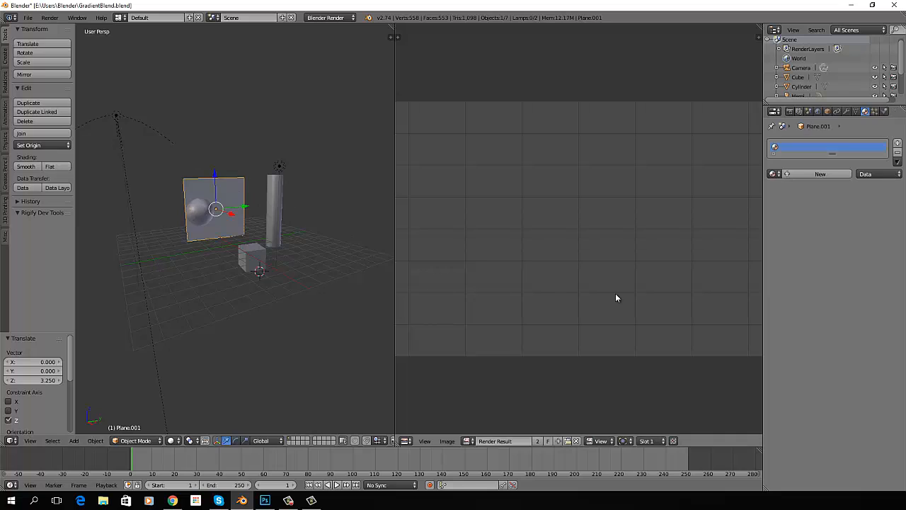
pyautogui.click(816, 174)
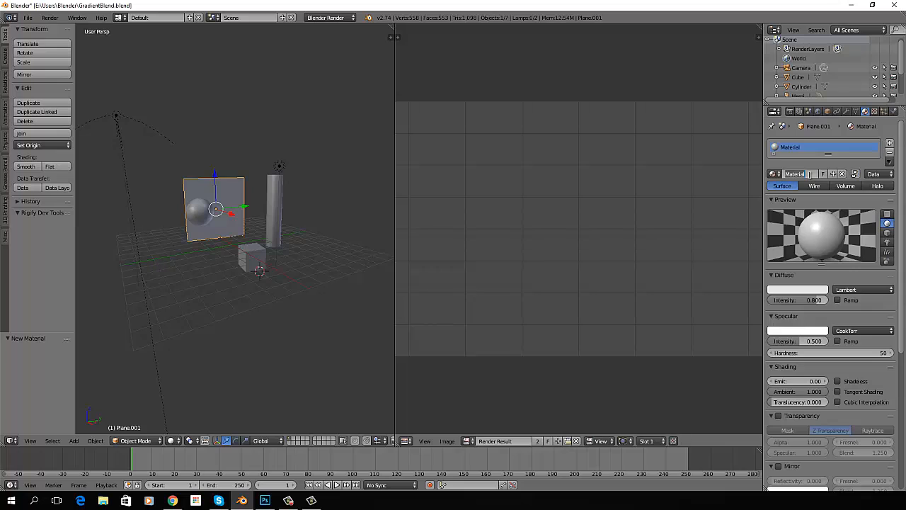
pyautogui.doubleClick(809, 175)
pyautogui.write('Blickwall')
pyautogui.press('Return')
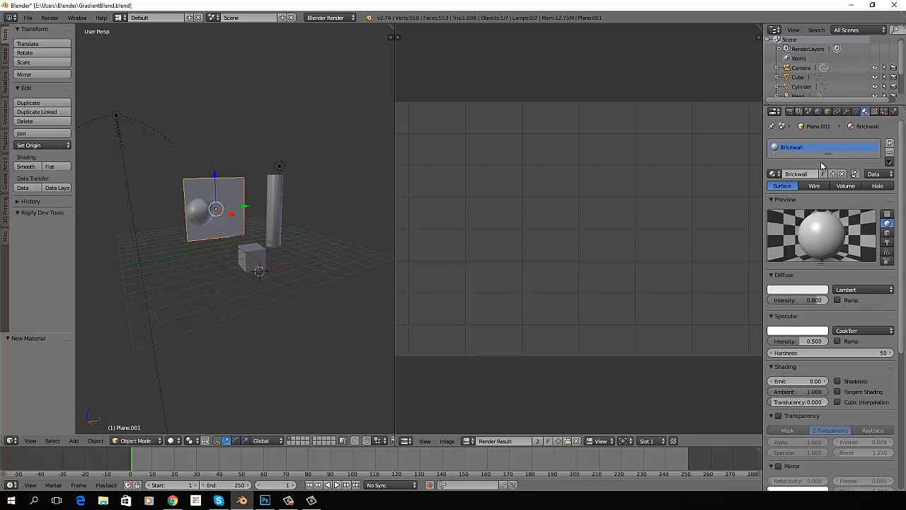
# Add a new texture of type Image or Movie to the Brickwall material
pyautogui.click(875, 112)
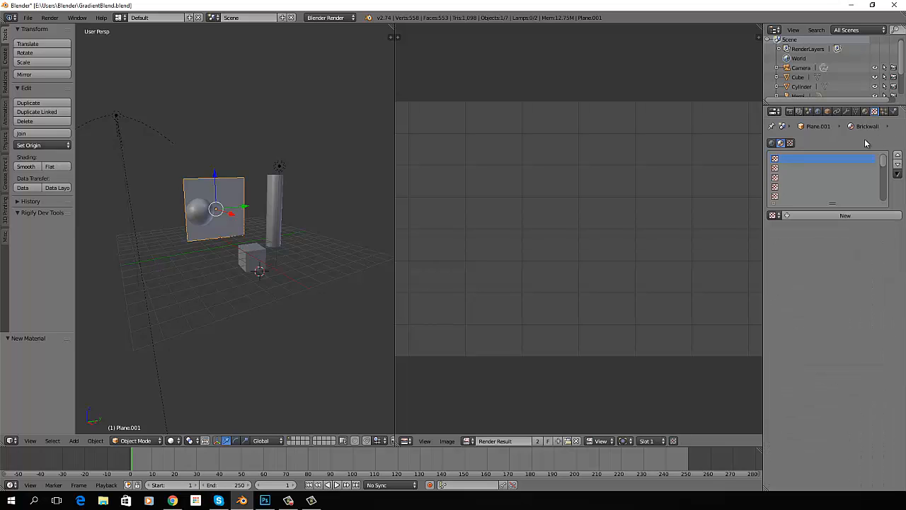
pyautogui.click(832, 217)
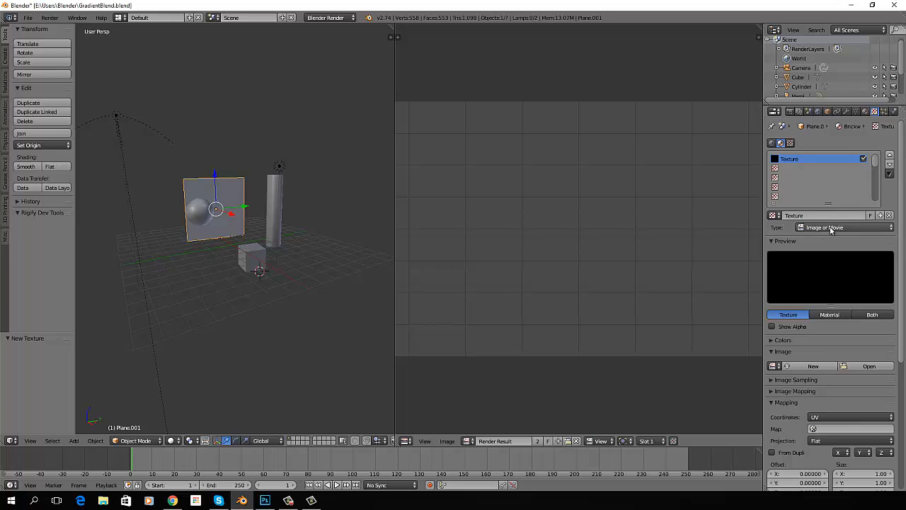
pyautogui.click(892, 228)
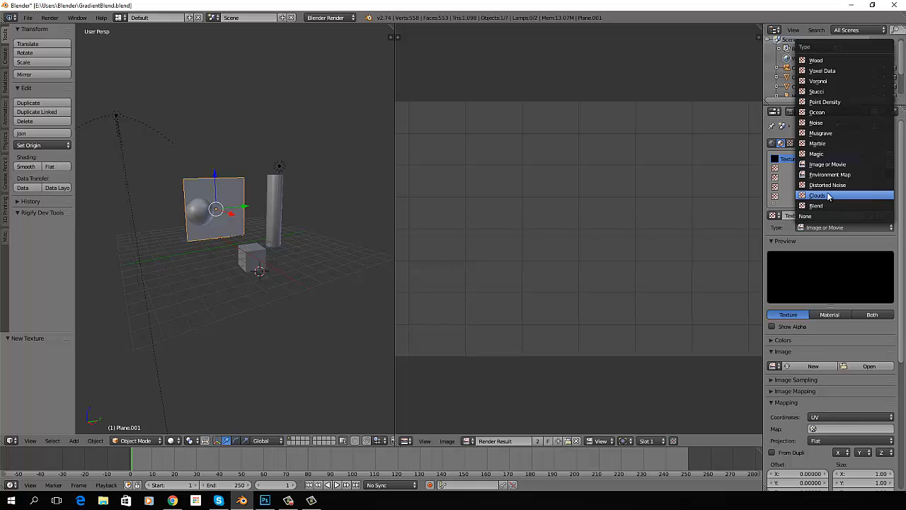
pyautogui.click(846, 228)
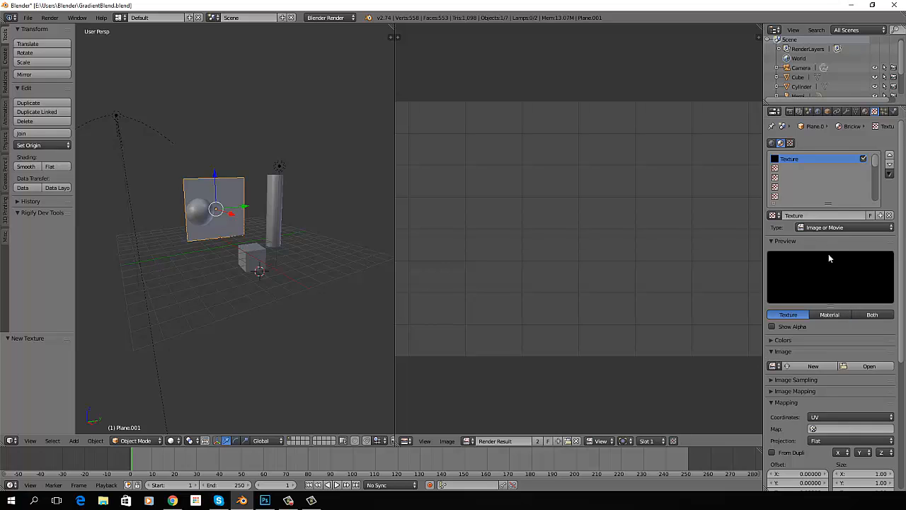
pyautogui.click(773, 216)
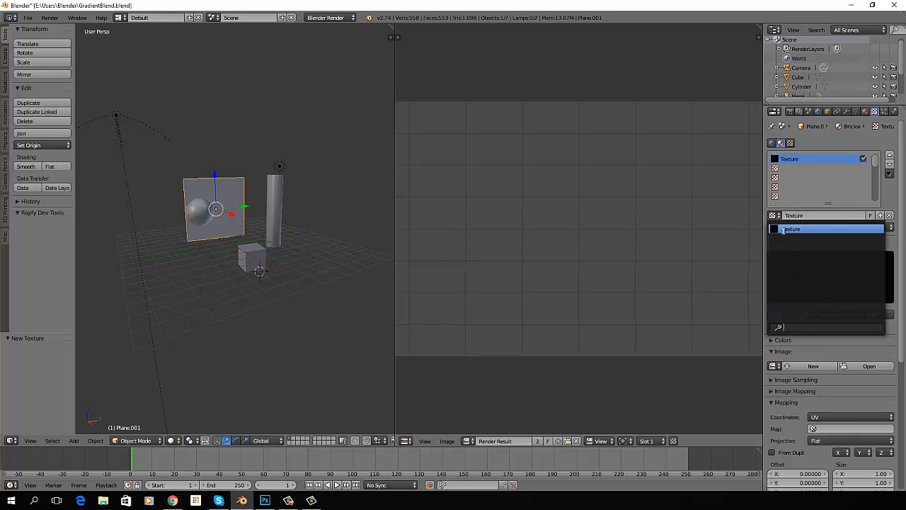
pyautogui.click(785, 228)
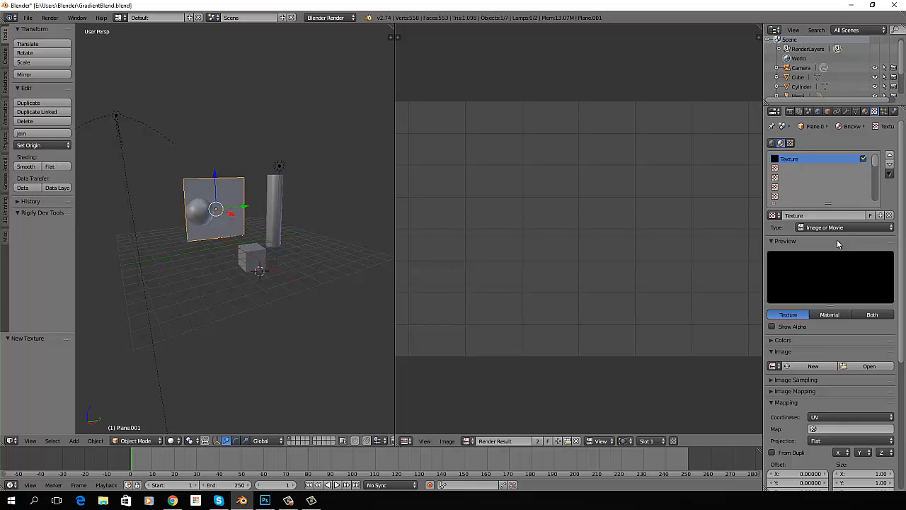
# Load Brick.jpg from the Desktop folder as the texture's image
pyautogui.click(870, 366)
pyautogui.click(27, 155)
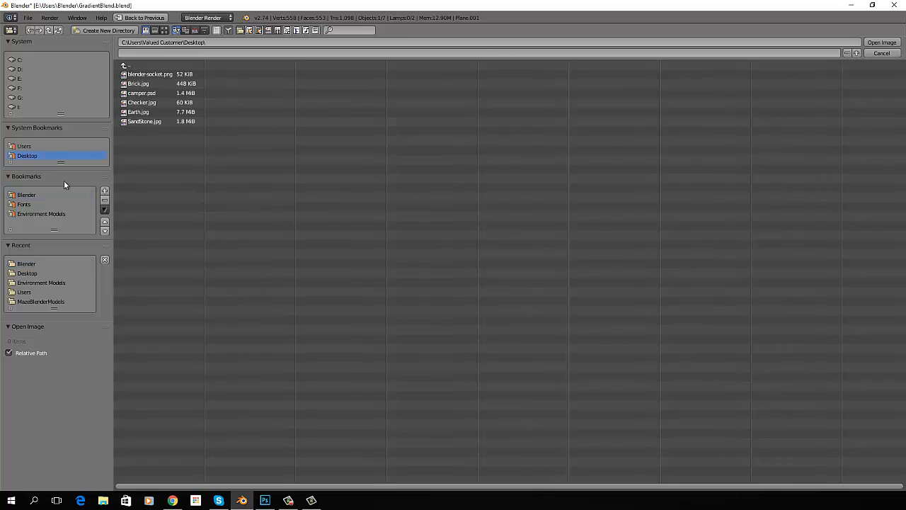
pyautogui.click(139, 84)
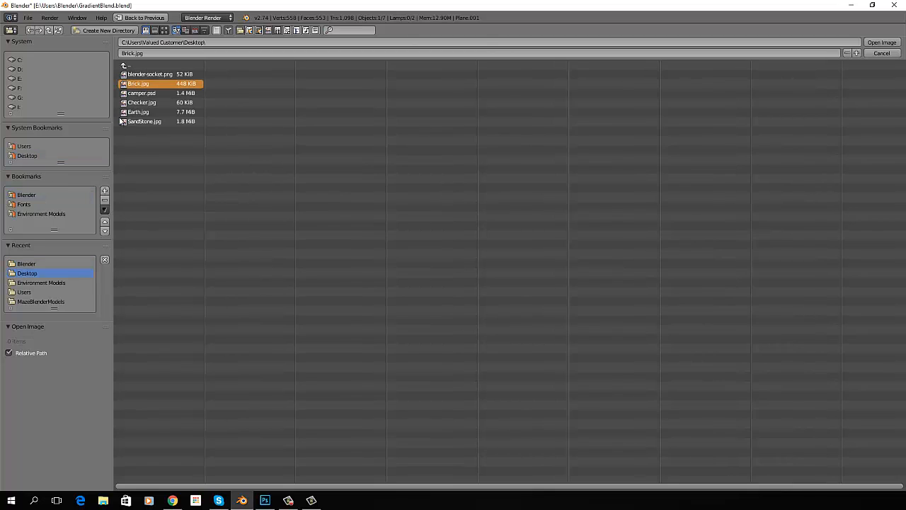
pyautogui.click(881, 42)
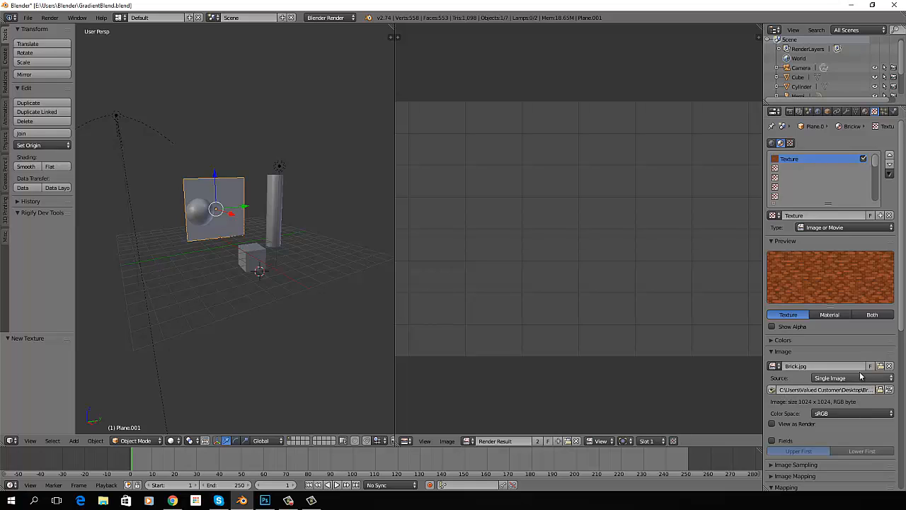
# Rename the texture as Brick and render the scene
pyautogui.click(813, 214)
pyautogui.write('Brick')
pyautogui.press('Return')
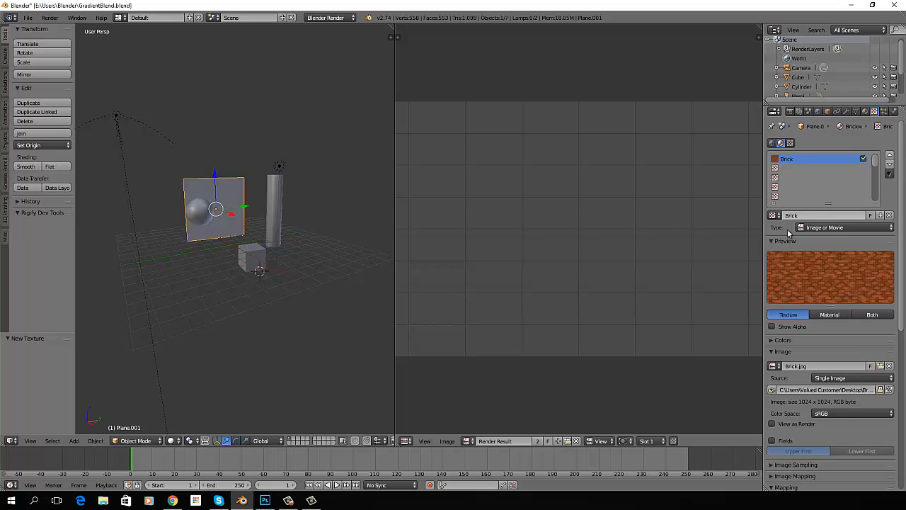
pyautogui.press('F12')
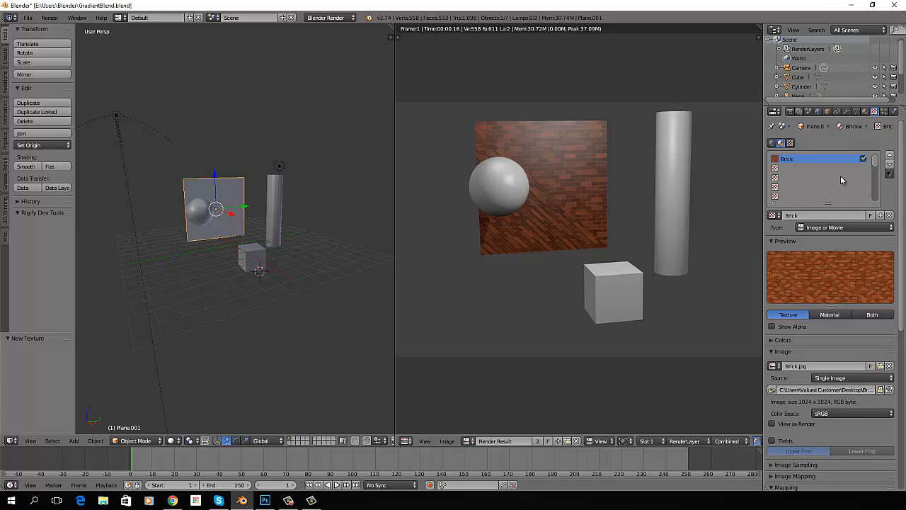
# Set the Brick texture's mapping coordinates to Generated and render the scene again
pyautogui.scroll(-6, 861, 250)
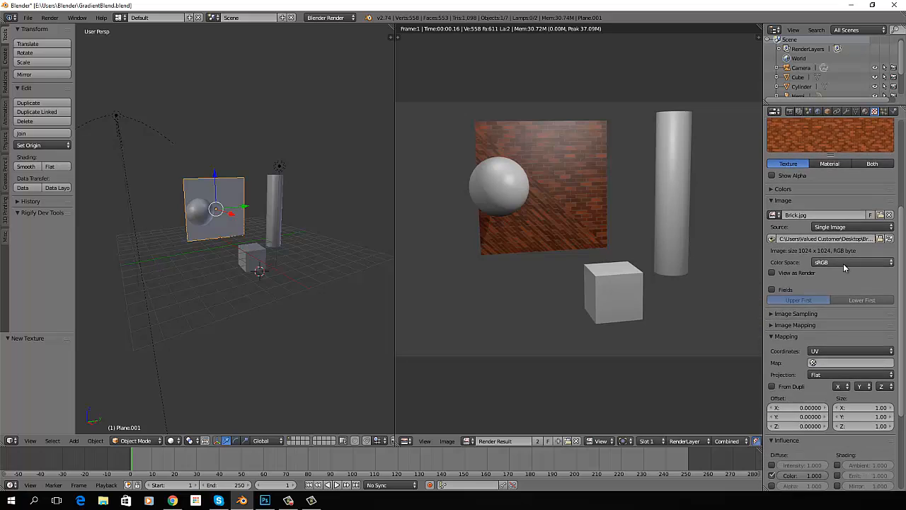
pyautogui.scroll(-2, 836, 262)
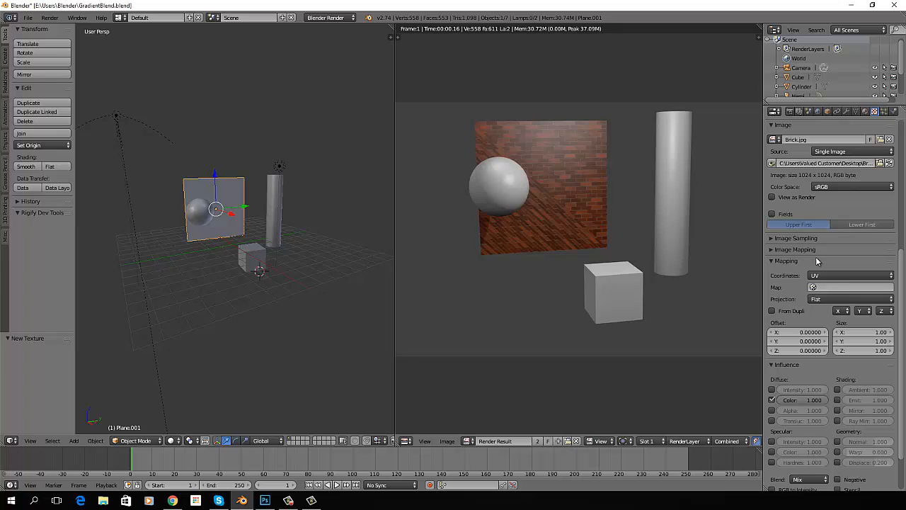
pyautogui.click(833, 278)
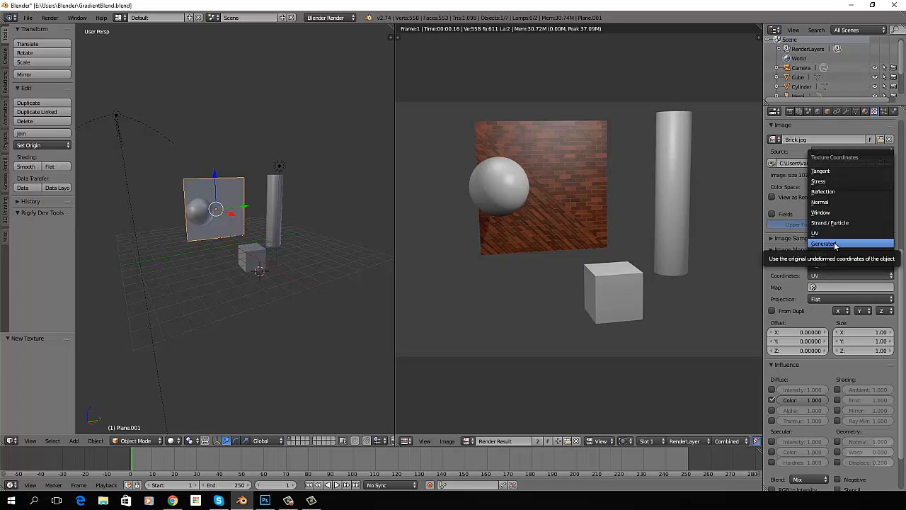
pyautogui.click(834, 244)
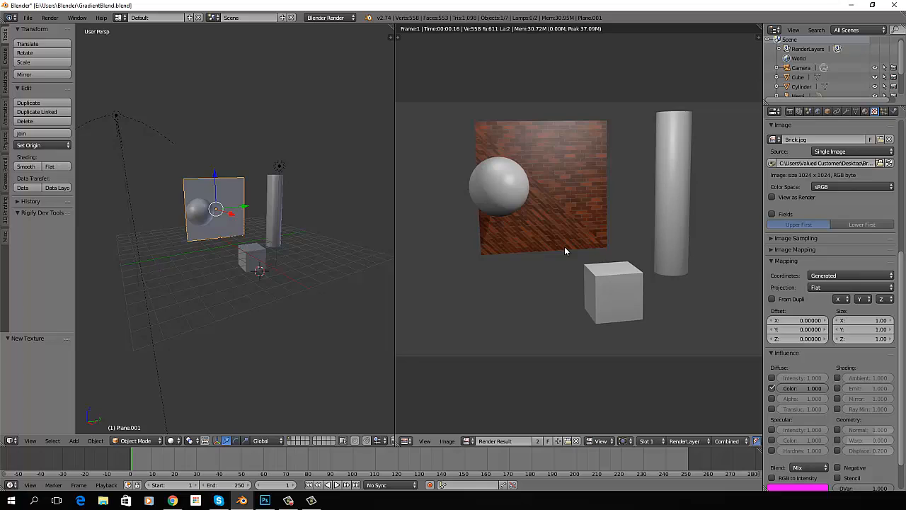
pyautogui.press('F12')
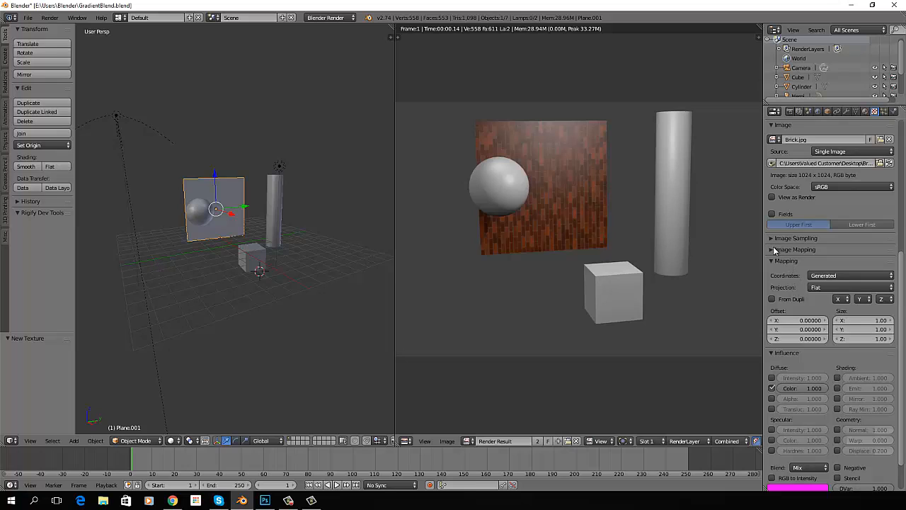
# Enable Flip X/Y Axis in the Brick texture's image sampling and render the scene
pyautogui.click(804, 238)
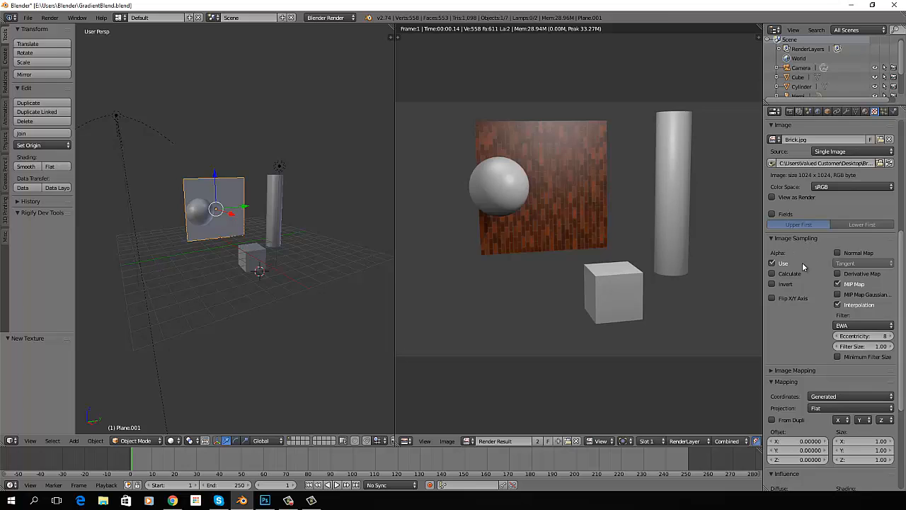
pyautogui.click(777, 299)
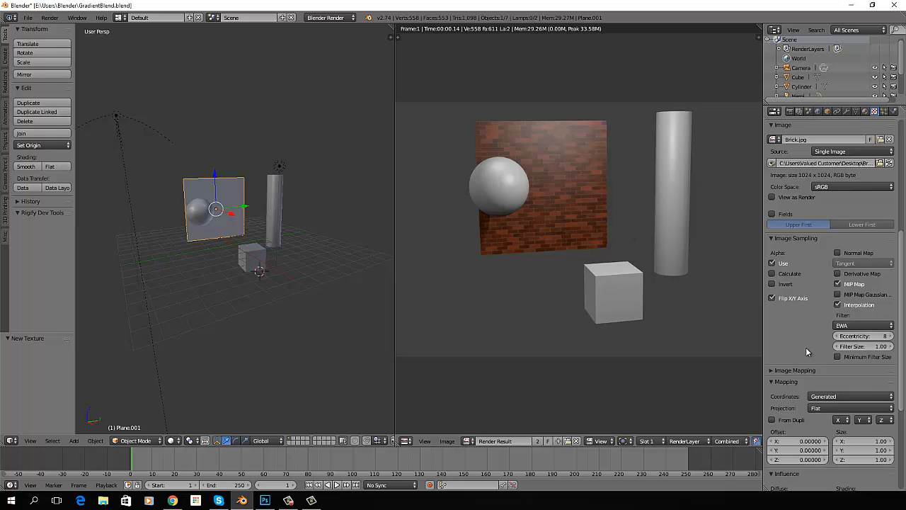
# Set the Brick texture's image repeat to 2 in X and 2 in Y and render the scene
pyautogui.click(770, 370)
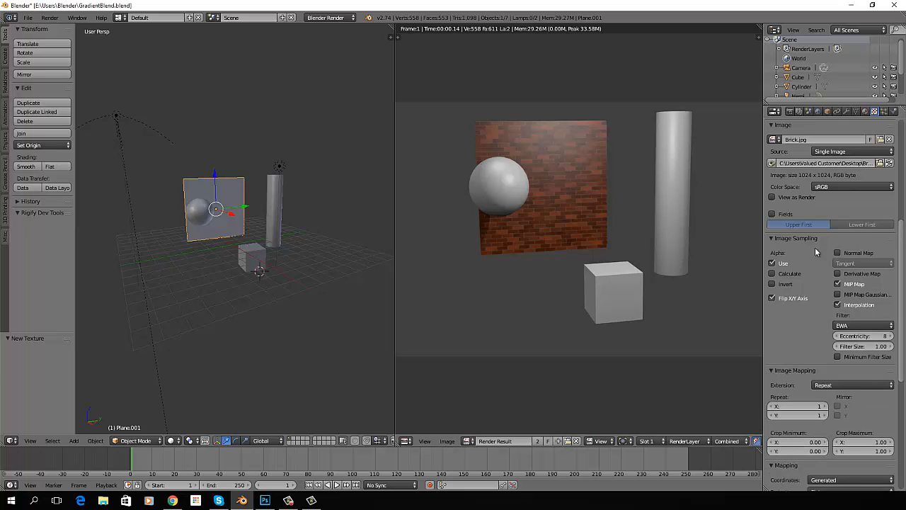
pyautogui.scroll(-5, 817, 255)
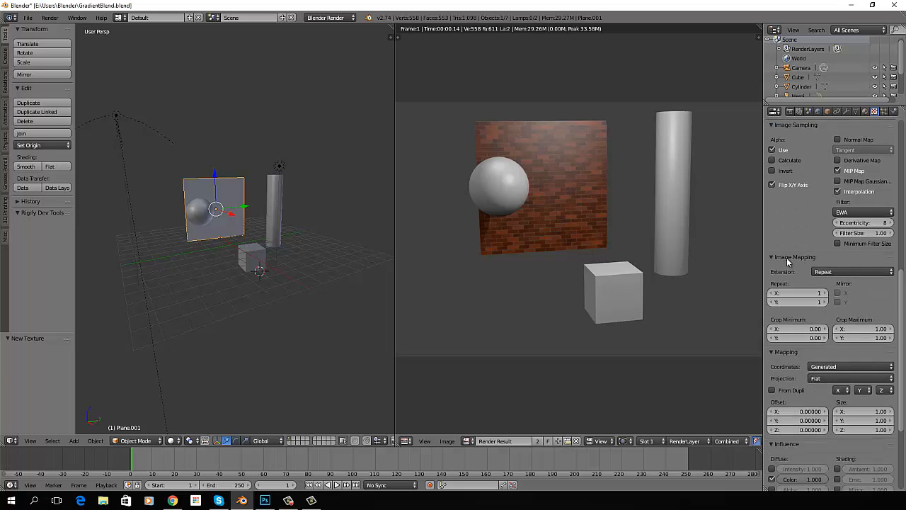
pyautogui.scroll(-3, 808, 259)
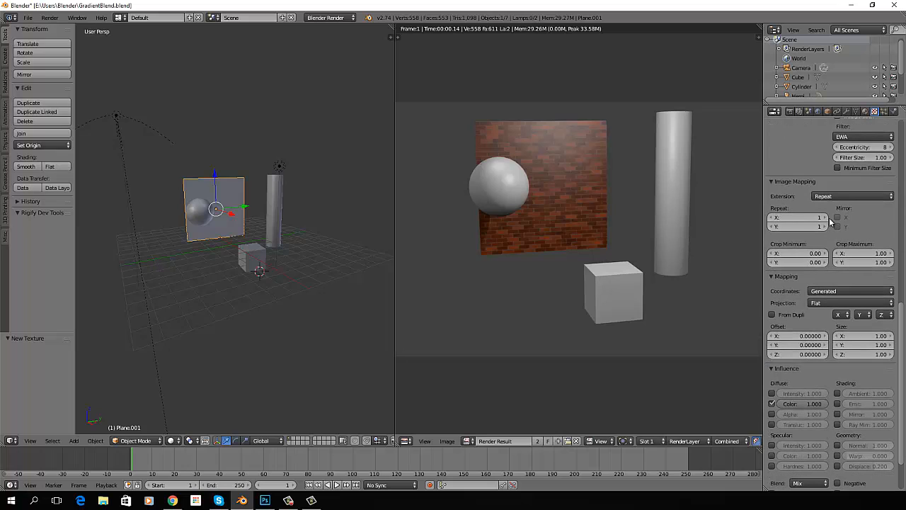
pyautogui.click(824, 218)
pyautogui.click(825, 226)
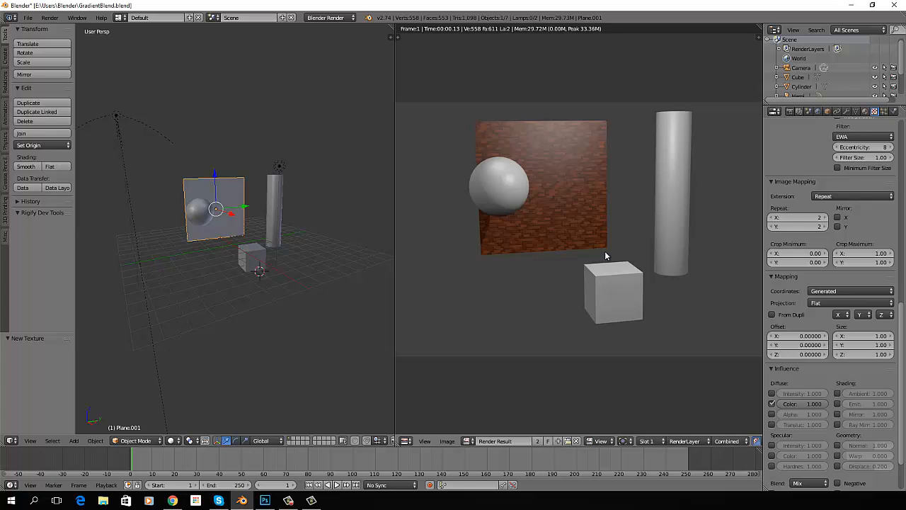
pyautogui.scroll(8, 830, 302)
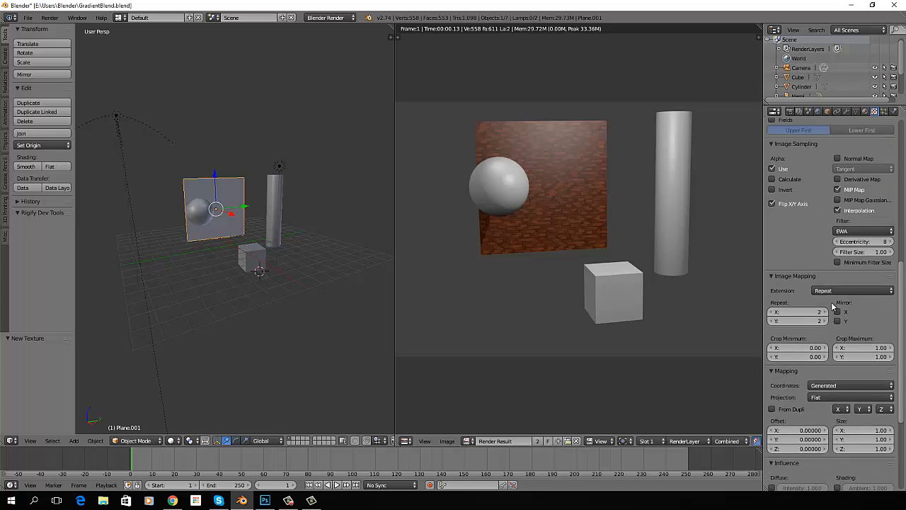
pyautogui.scroll(2, 830, 302)
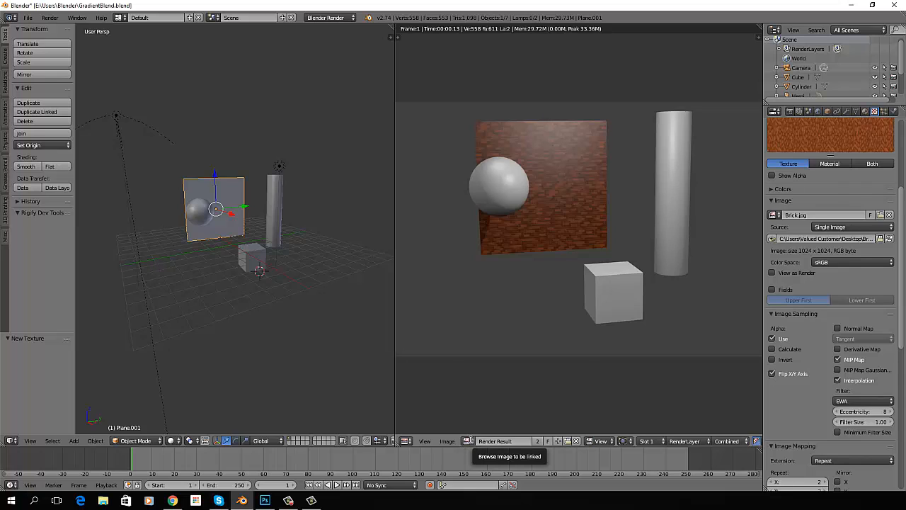
# Show Brick.jpg in the image editor and pack the image into the blend file
pyautogui.click(471, 442)
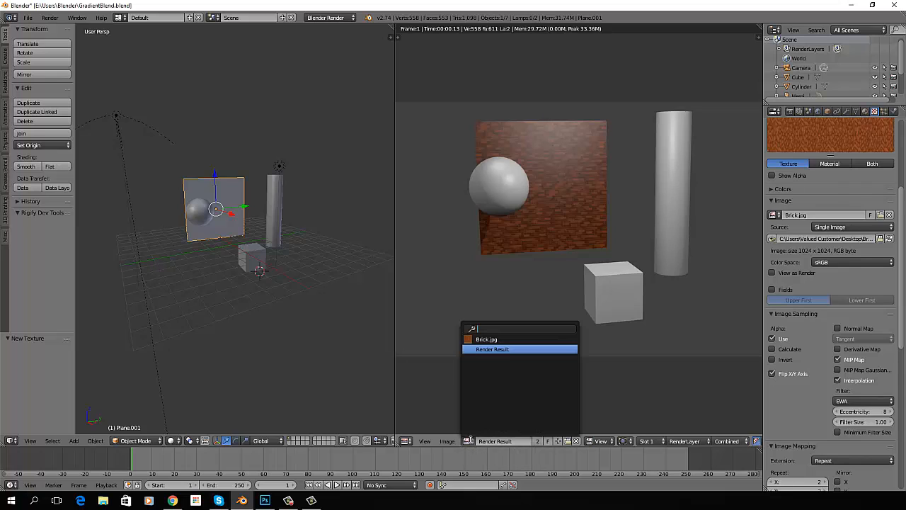
pyautogui.click(490, 340)
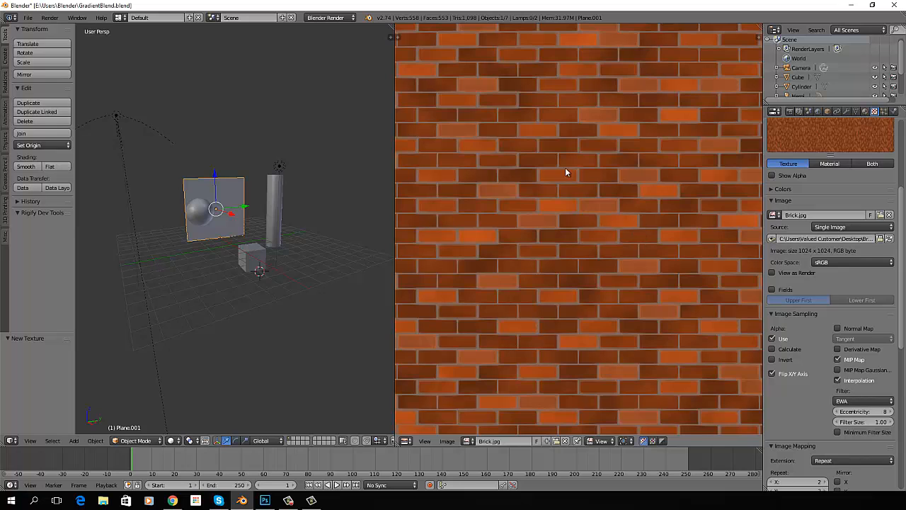
pyautogui.scroll(-5, 610, 256)
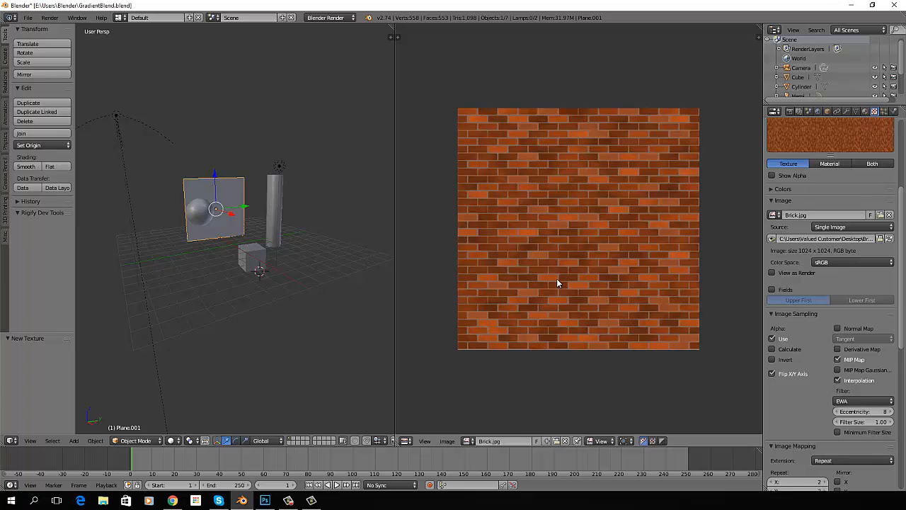
pyautogui.click(449, 441)
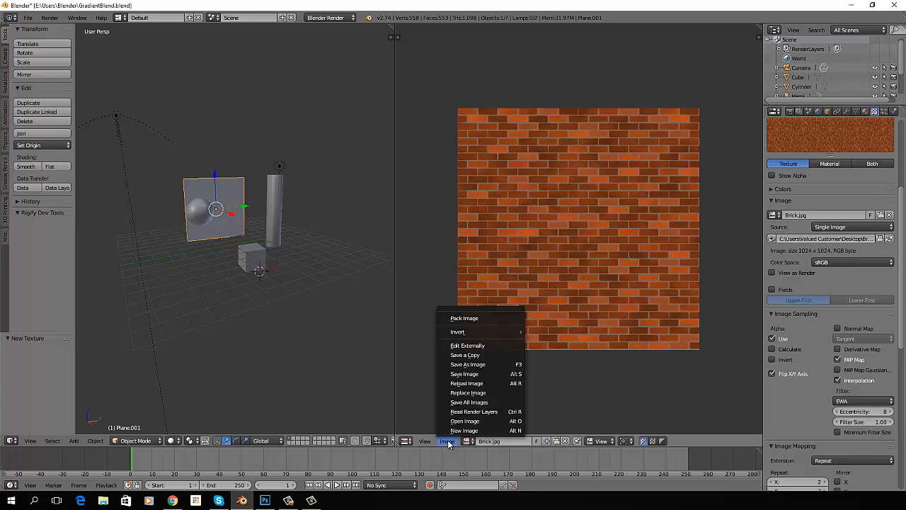
pyautogui.click(465, 318)
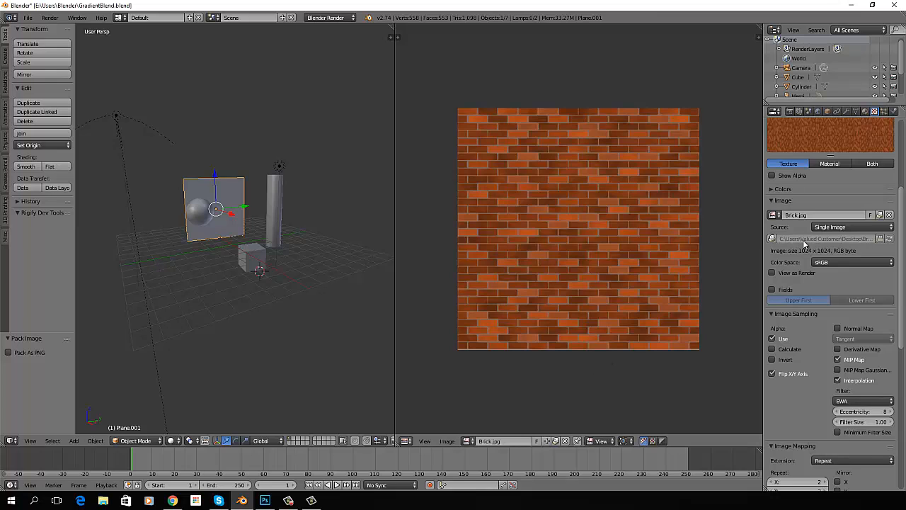
# Switch the image editor back to the Render Result
pyautogui.click(772, 374)
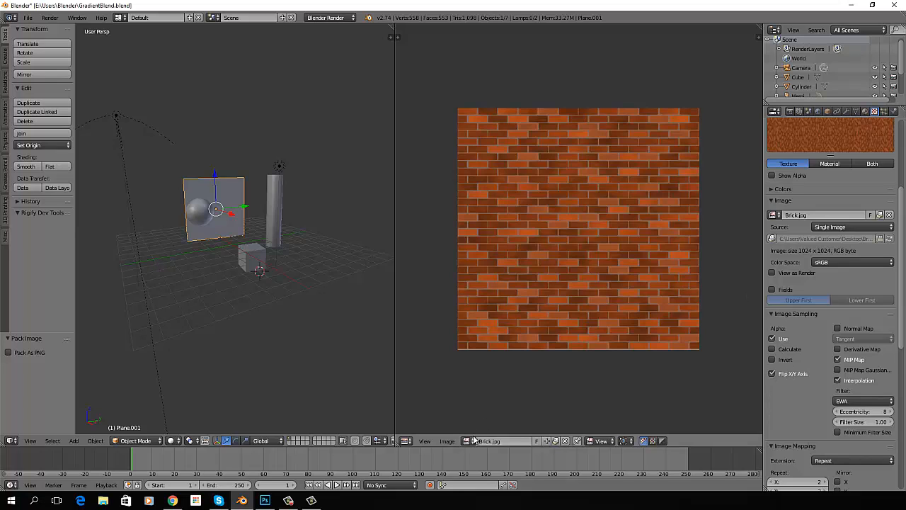
pyautogui.click(471, 440)
pyautogui.click(498, 350)
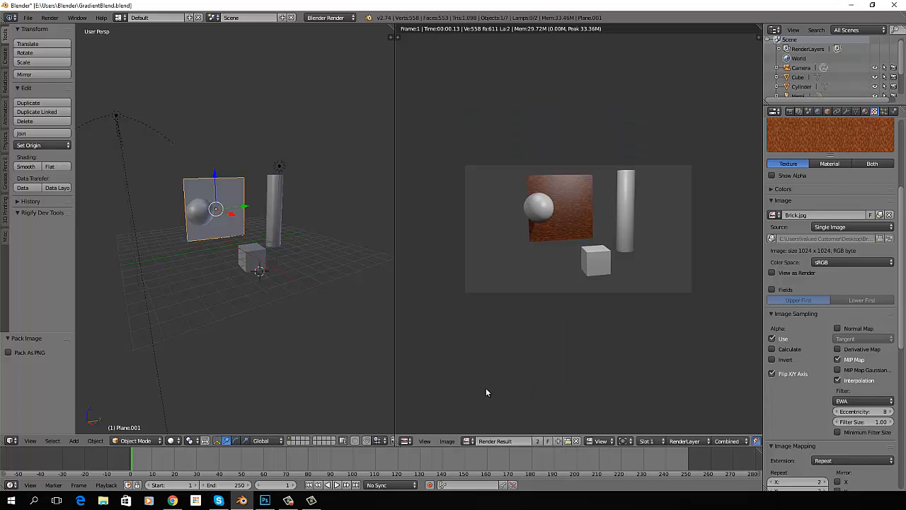
pyautogui.scroll(2, 596, 363)
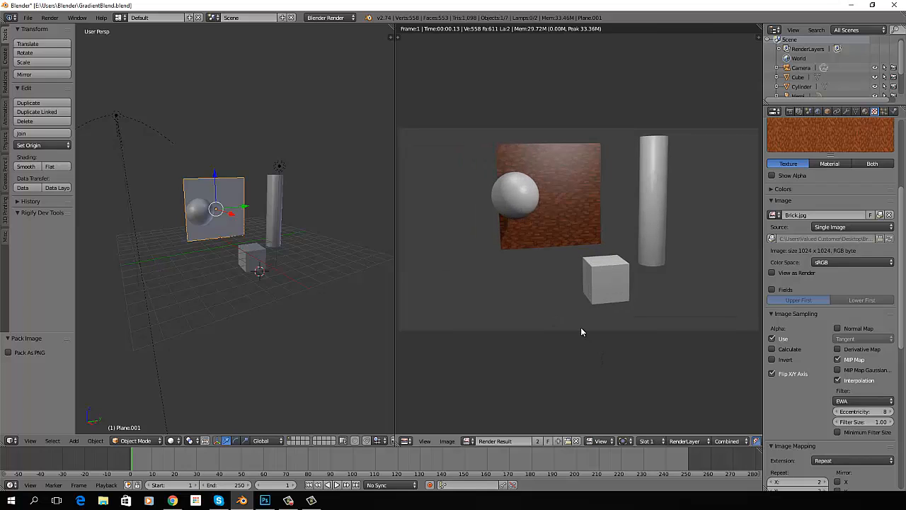
# Add a new material to the sphere and name it Globe
pyautogui.rightClick(201, 213)
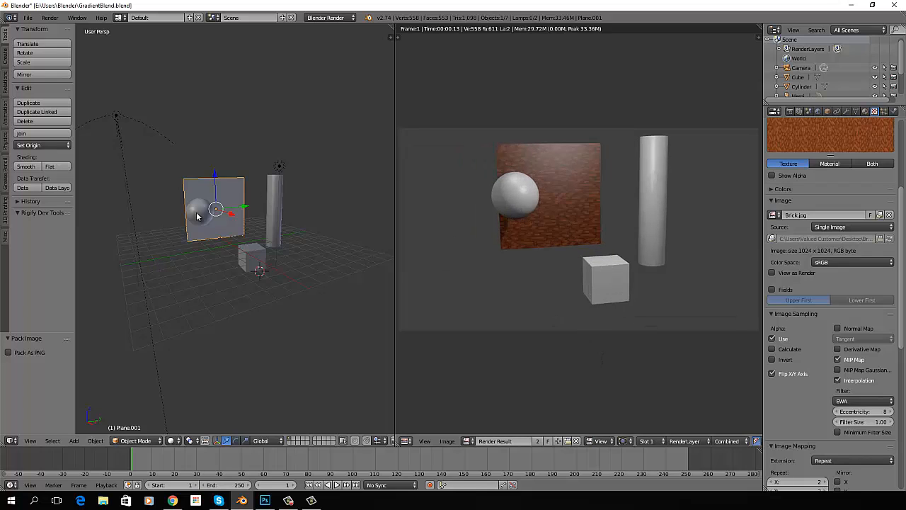
pyautogui.click(865, 111)
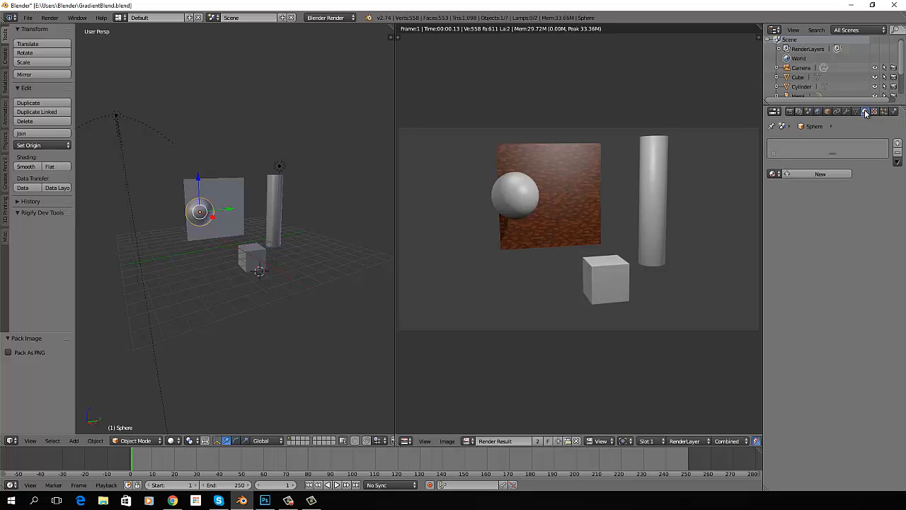
pyautogui.click(820, 175)
pyautogui.click(808, 174)
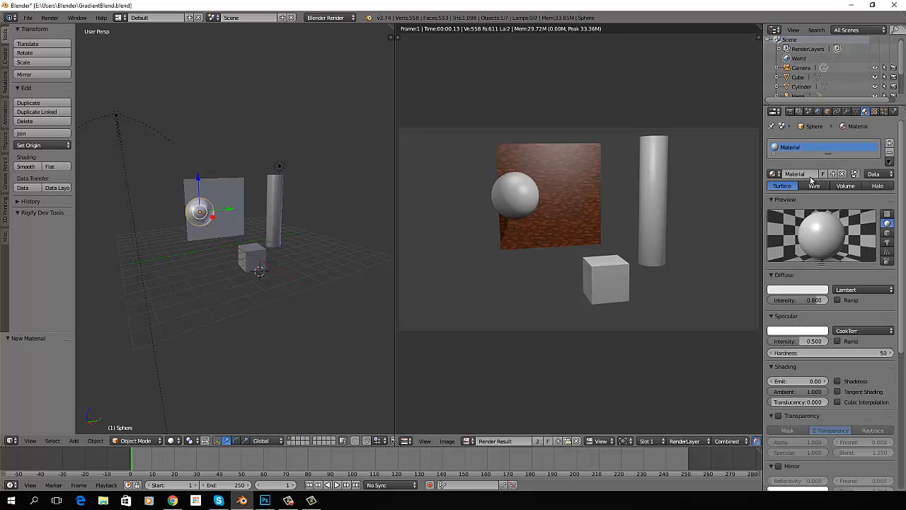
pyautogui.write('Globe')
pyautogui.press('Return')
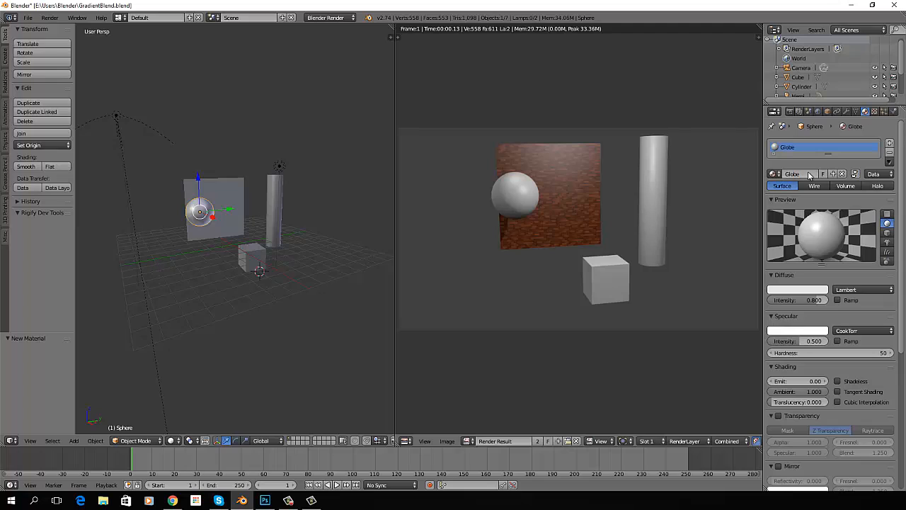
# Add a new texture to the sphere's Globe material and name it Earthmap
pyautogui.click(875, 112)
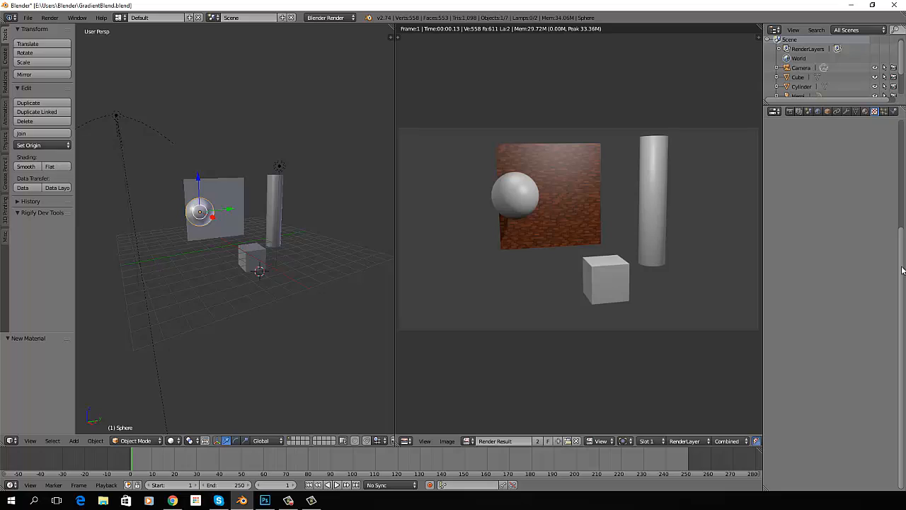
pyautogui.click(833, 214)
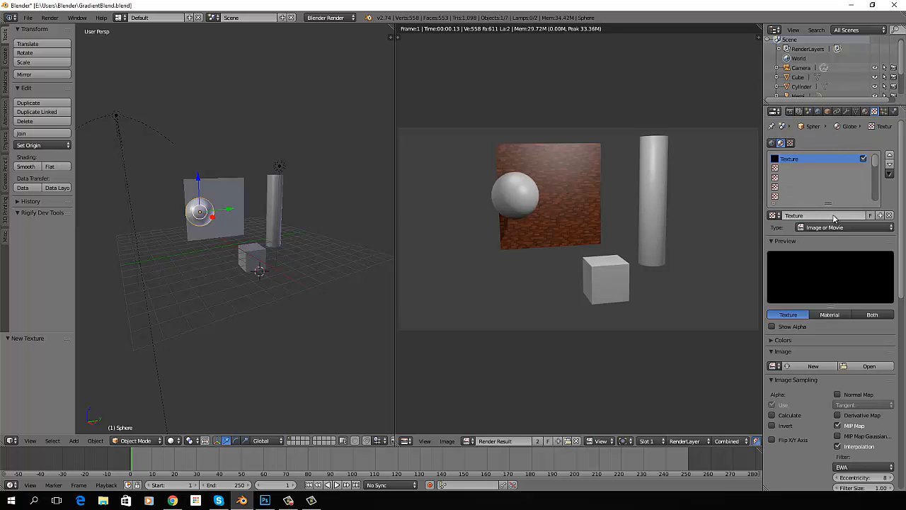
pyautogui.click(813, 216)
pyautogui.write('Earthmap')
pyautogui.press('Return')
# Load Earth.jpg from the Desktop folder as the Earthmap texture's image
pyautogui.click(863, 366)
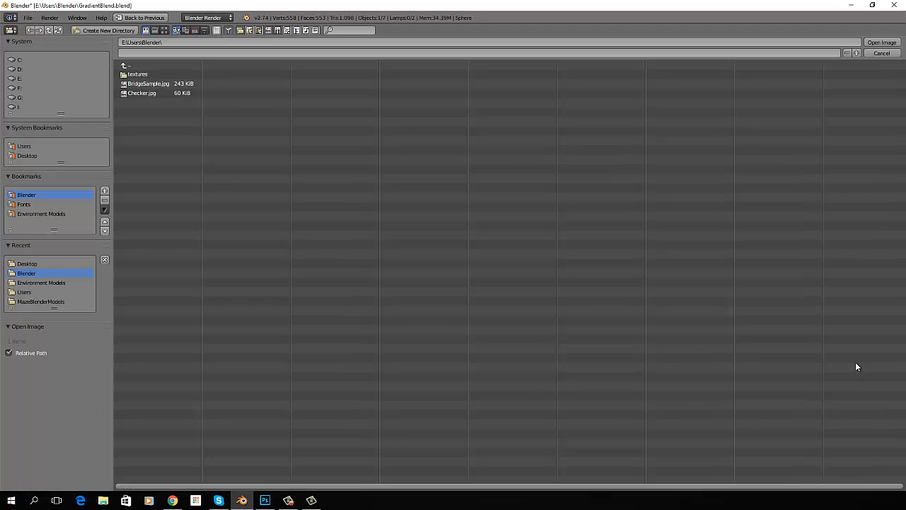
pyautogui.click(28, 155)
pyautogui.click(143, 113)
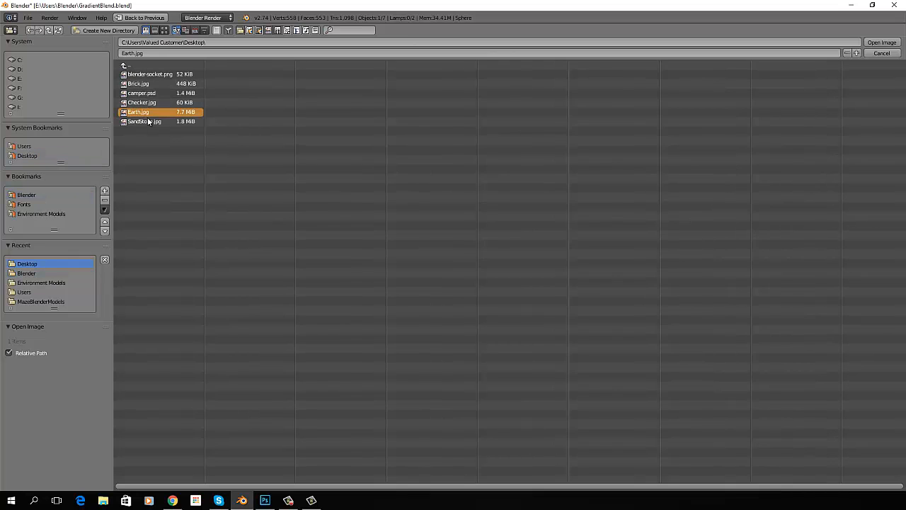
pyautogui.press('Return')
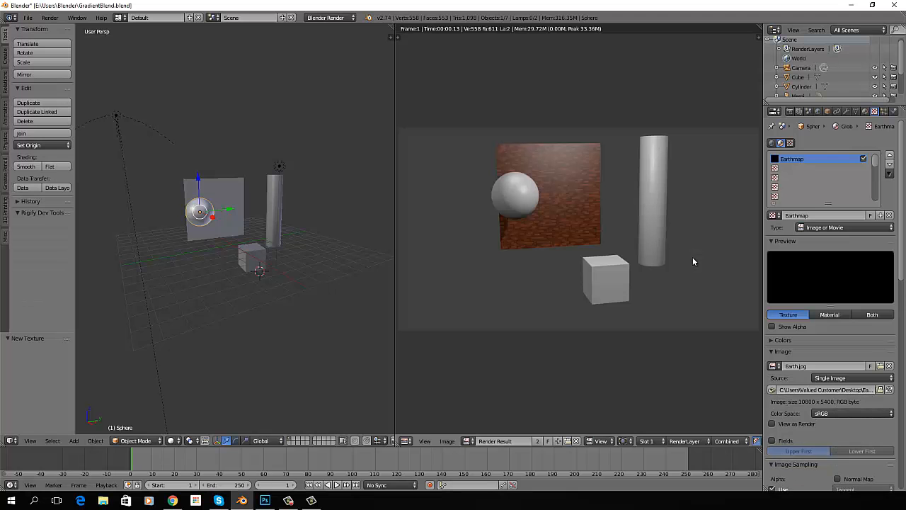
# Set the Earthmap texture's mapping coordinates to Generated and its projection to Sphere, and render the scene
pyautogui.scroll(-10, 849, 337)
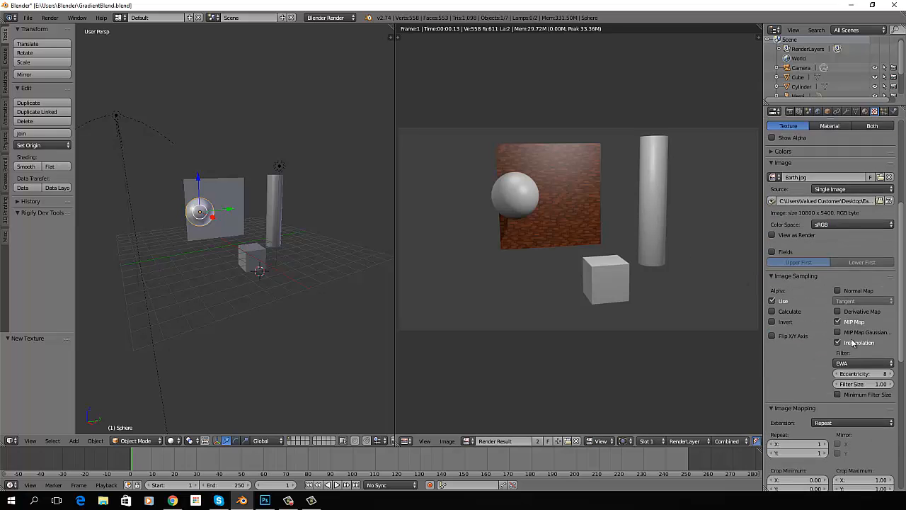
pyautogui.click(849, 348)
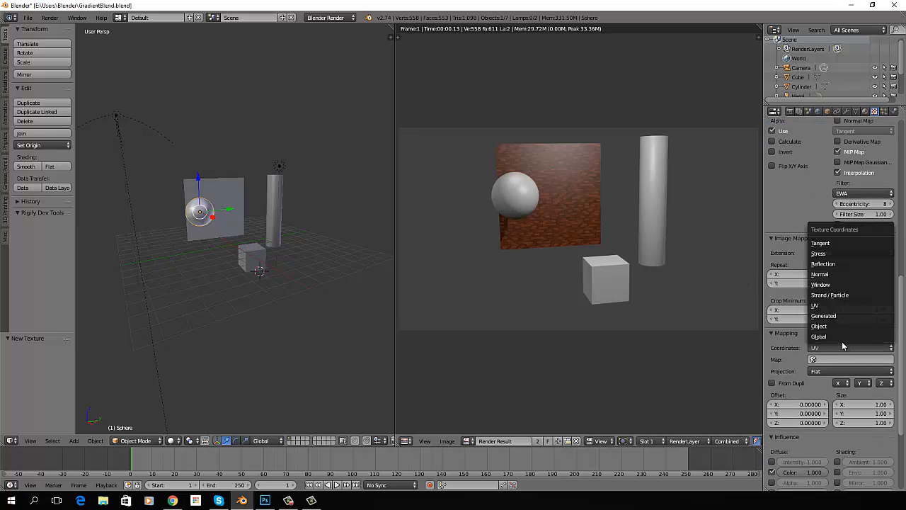
pyautogui.click(849, 316)
pyautogui.click(833, 363)
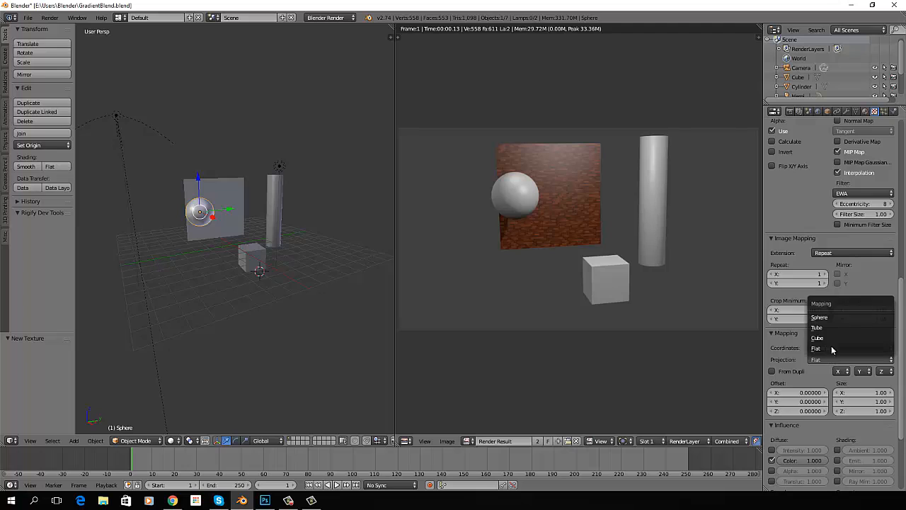
pyautogui.click(832, 318)
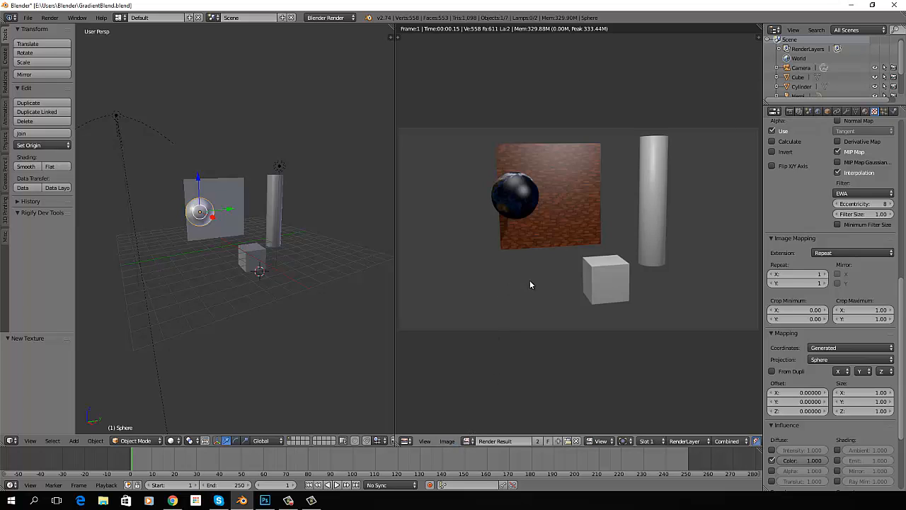
# Rotate the sphere about 110° around the global Z axis and render the scene
pyautogui.rightClick(198, 215)
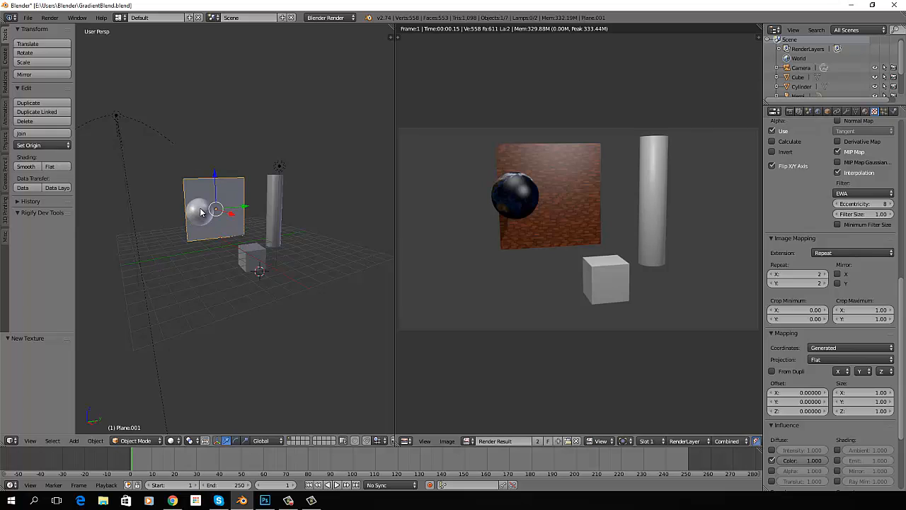
pyautogui.rightClick(199, 216)
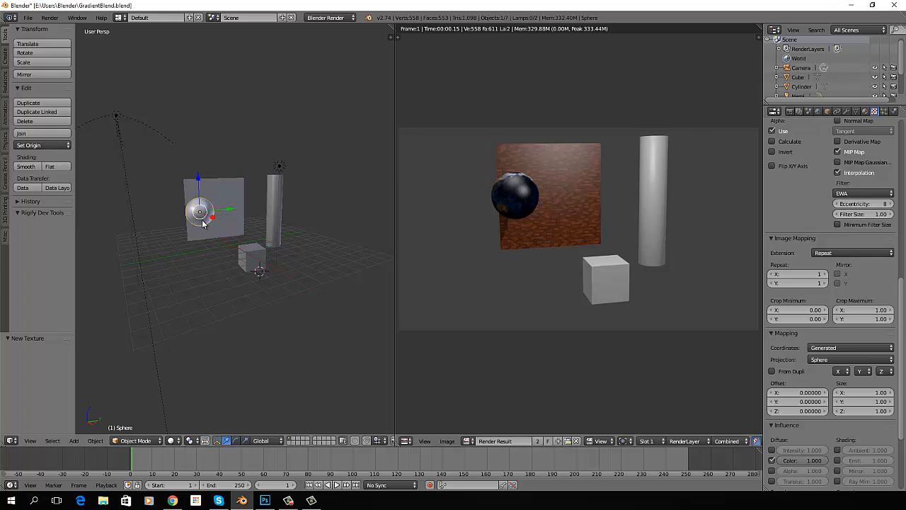
pyautogui.press('r')
pyautogui.press('z')
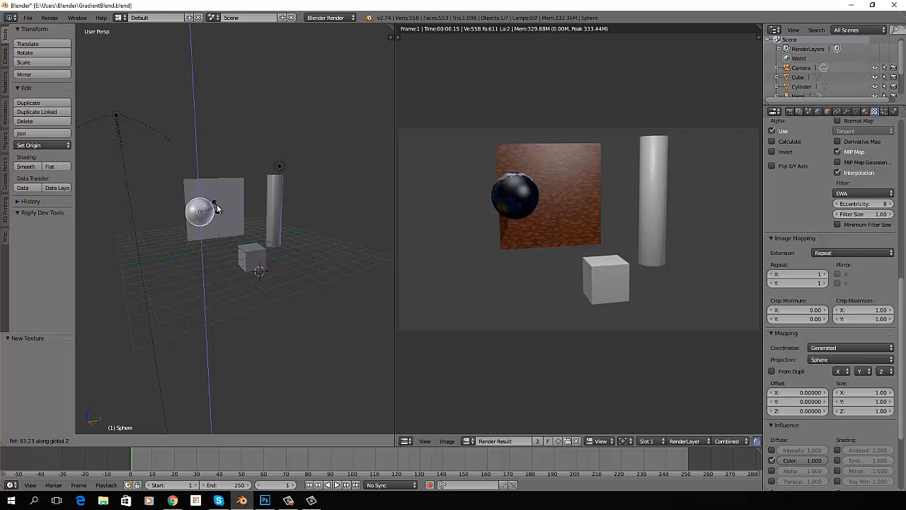
pyautogui.click(212, 205)
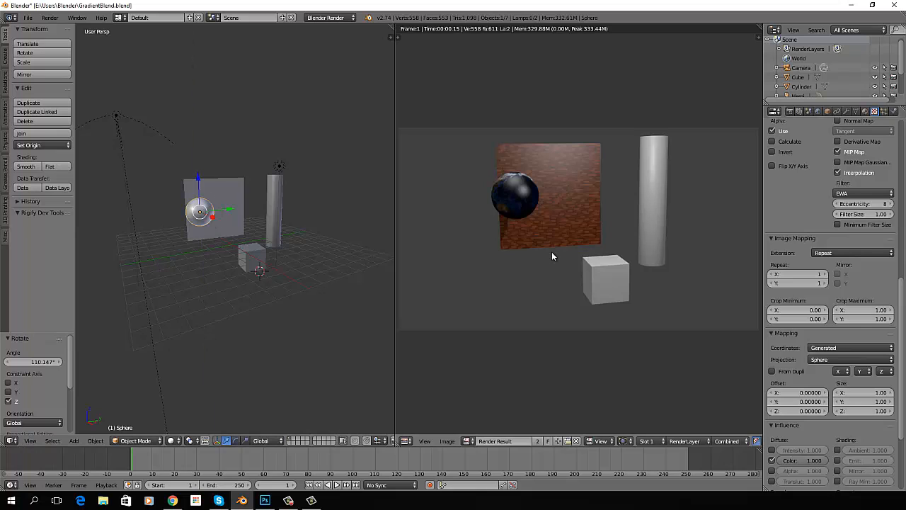
pyautogui.press('F12')
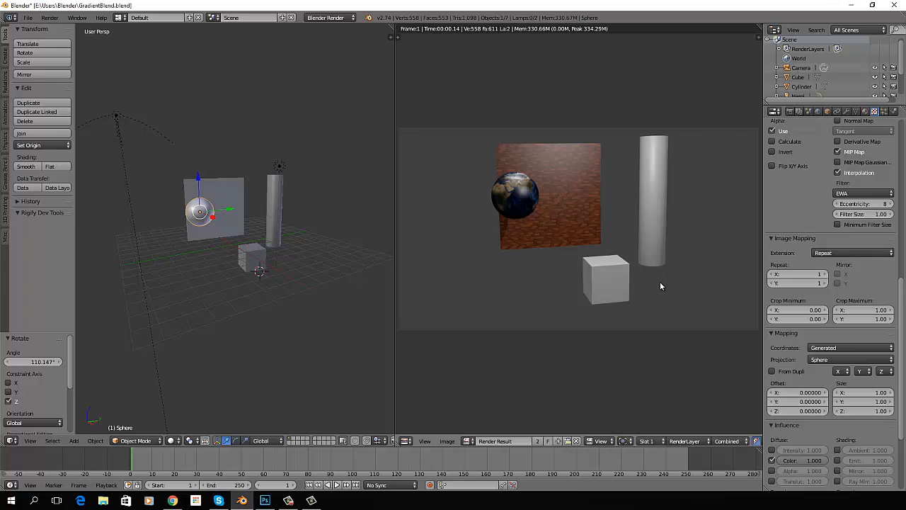
# Add a new material to the cylinder and name it StoneColumn
pyautogui.rightClick(272, 206)
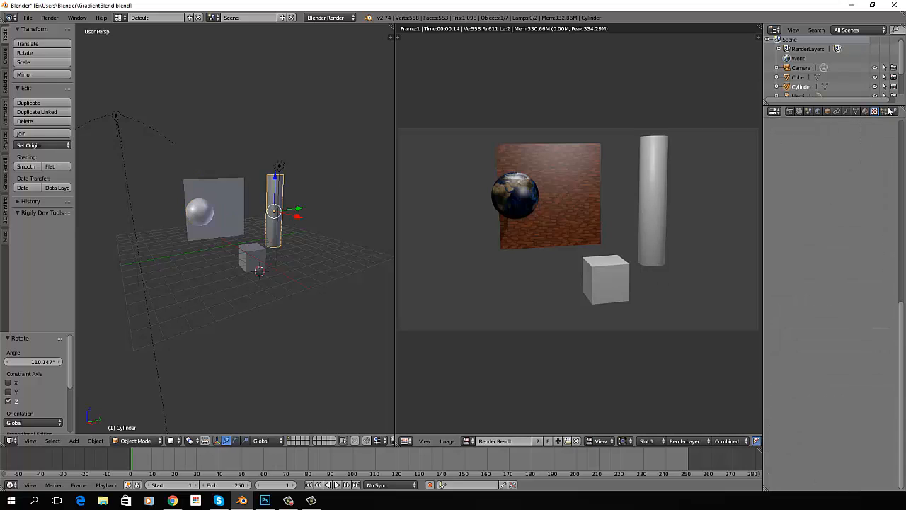
pyautogui.click(865, 113)
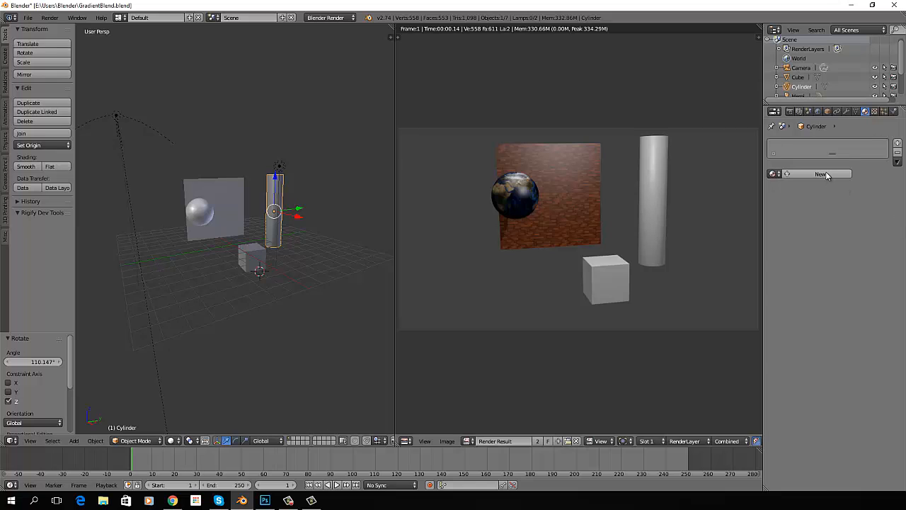
pyautogui.click(829, 174)
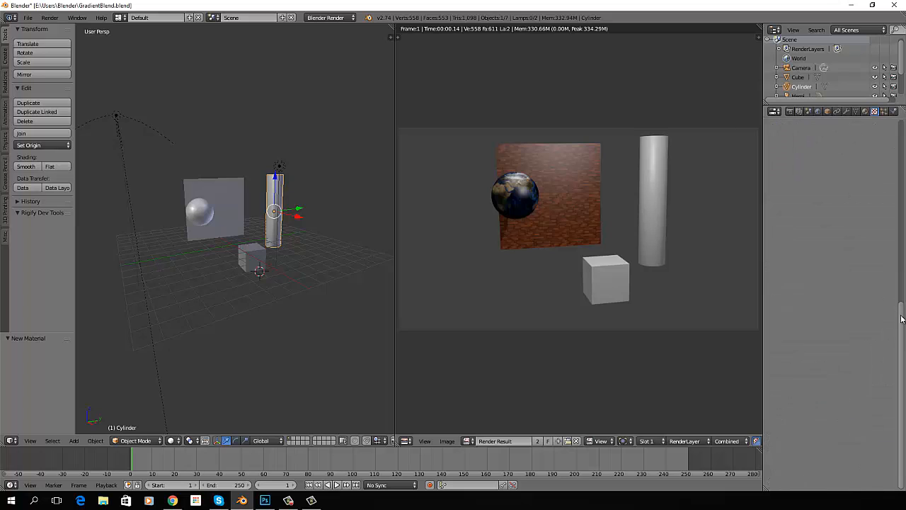
pyautogui.moveTo(901, 312); pyautogui.dragTo(905, 126)
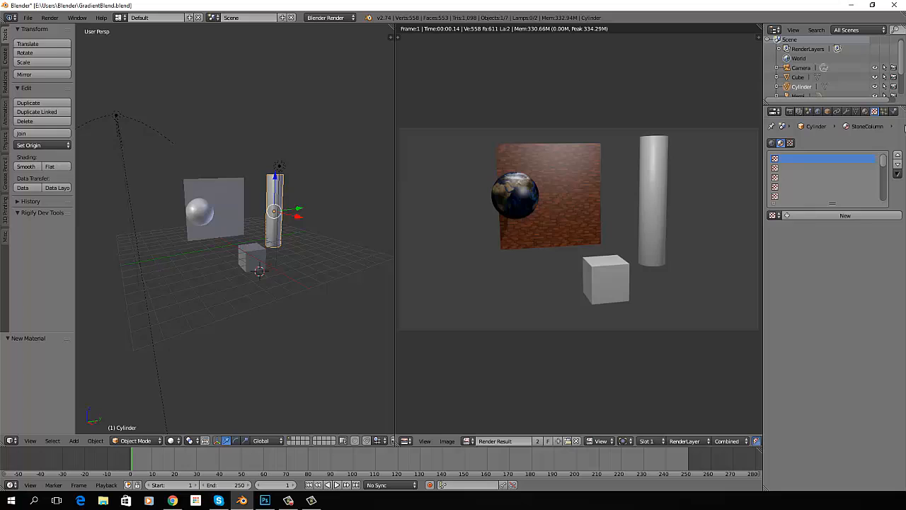
# Add a new texture to the cylinder's StoneColumn material and name it Sandstone
pyautogui.click(850, 216)
pyautogui.click(833, 216)
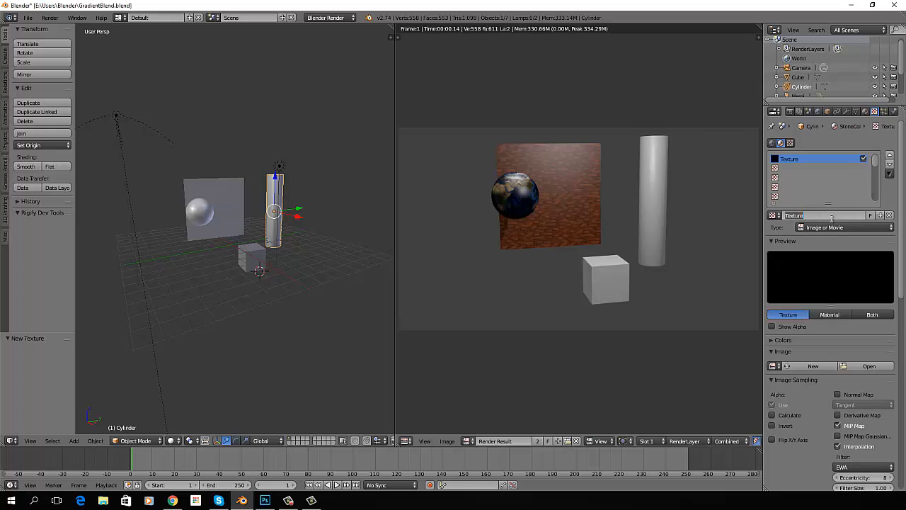
pyautogui.write('Sandstone')
pyautogui.press('Return')
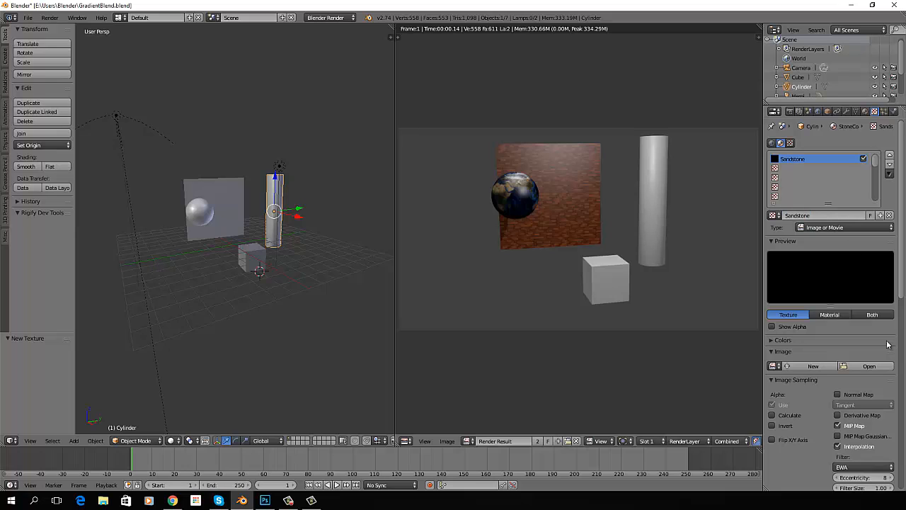
# Load SandStone.jpg from the Desktop folder as the Sandstone texture's image
pyautogui.click(869, 367)
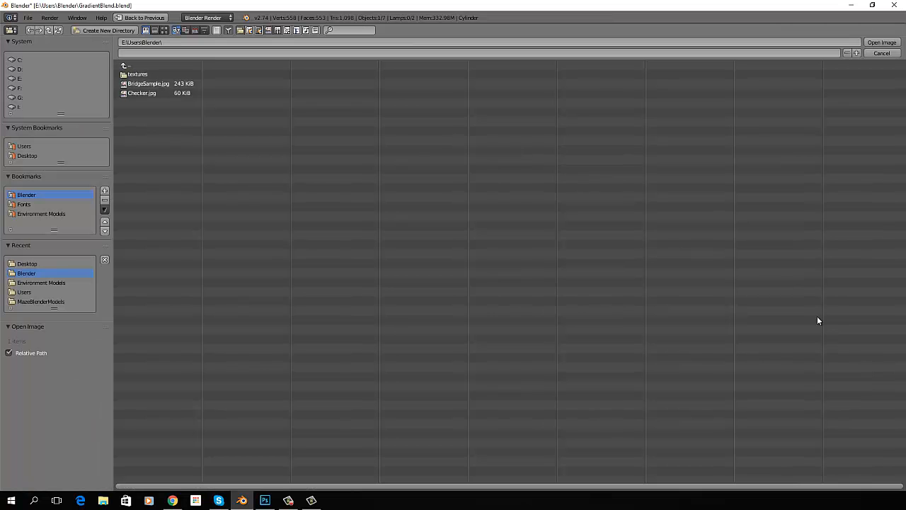
pyautogui.click(32, 155)
pyautogui.click(142, 122)
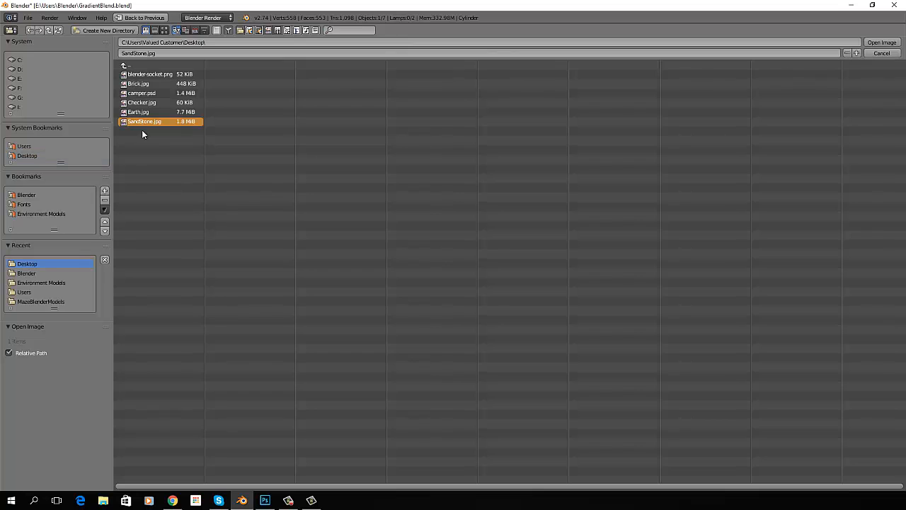
pyautogui.click(883, 43)
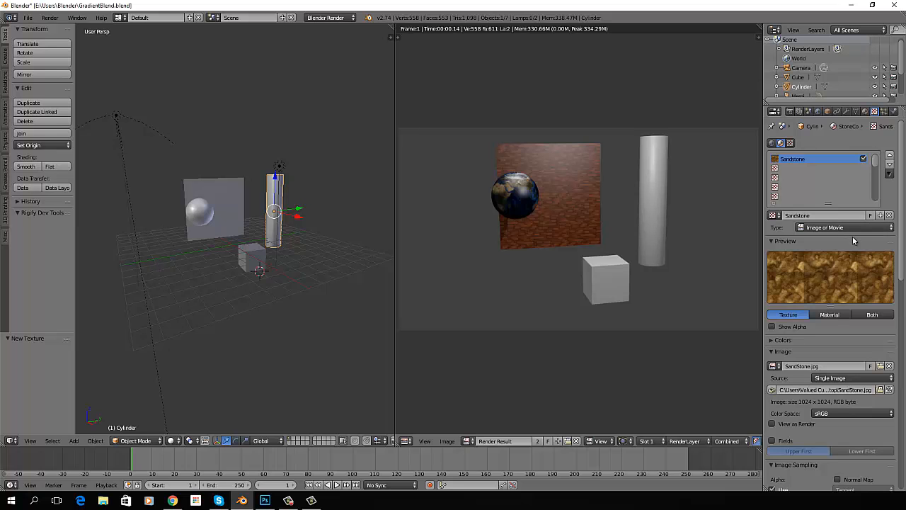
# Set the Sandstone texture's mapping to Generated coordinates with the Tube projection
pyautogui.scroll(-5, 849, 244)
pyautogui.scroll(-8, 850, 248)
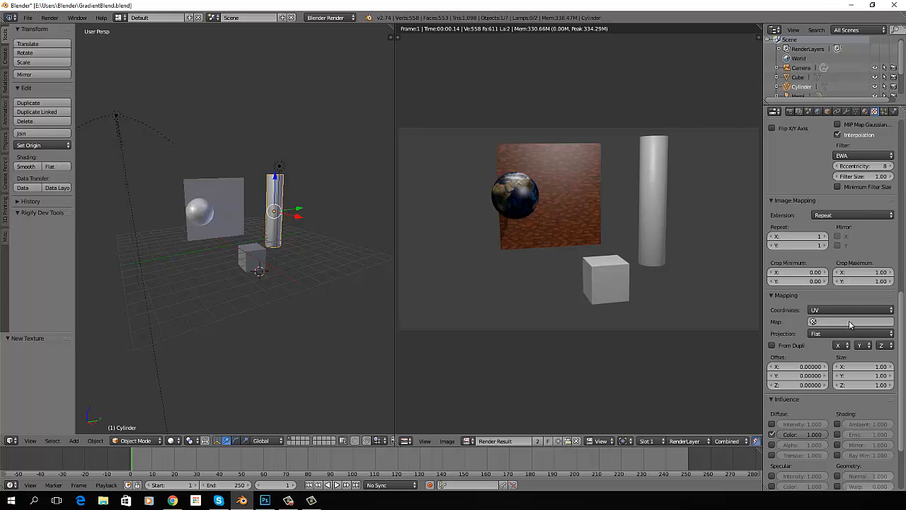
pyautogui.click(844, 311)
pyautogui.click(836, 277)
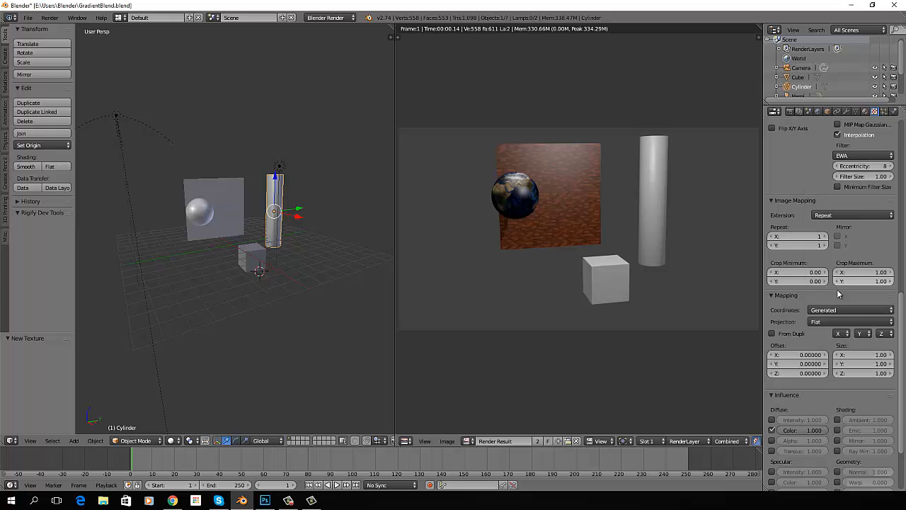
pyautogui.click(840, 322)
pyautogui.click(829, 290)
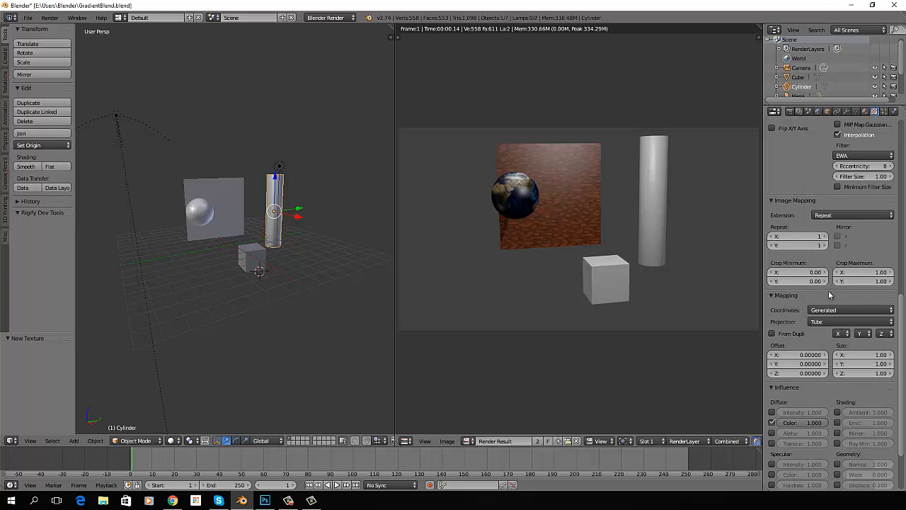
# Set the Sandstone image mapping to repeat 2 times in X and Y, and render the scene
pyautogui.click(824, 237)
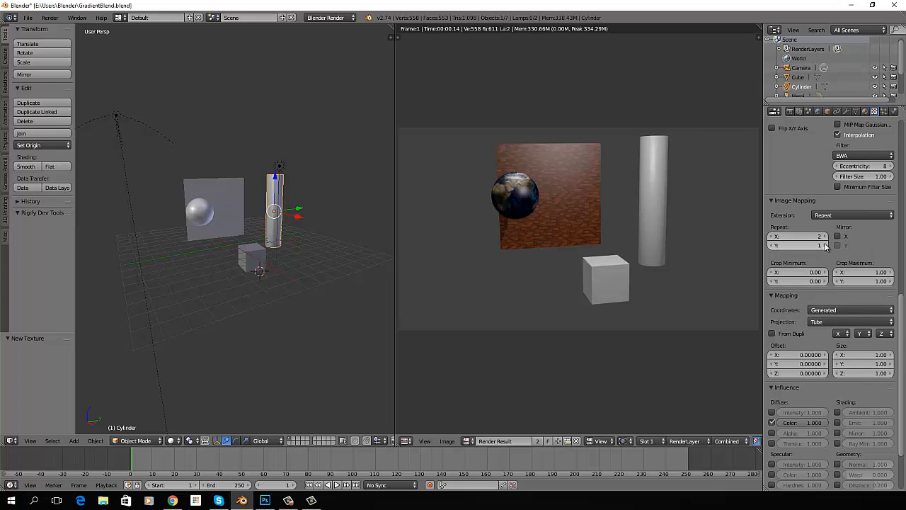
pyautogui.click(821, 245)
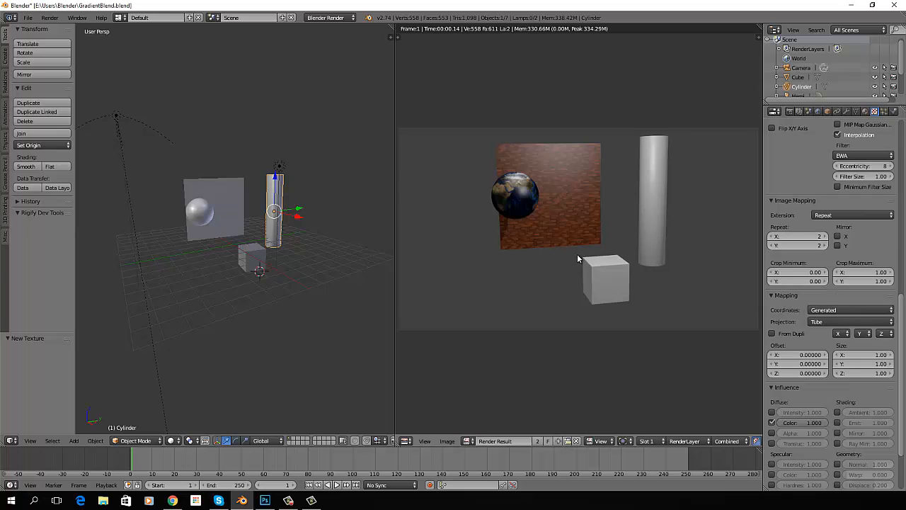
pyautogui.press('F12')
pyautogui.scroll(2, 655, 220)
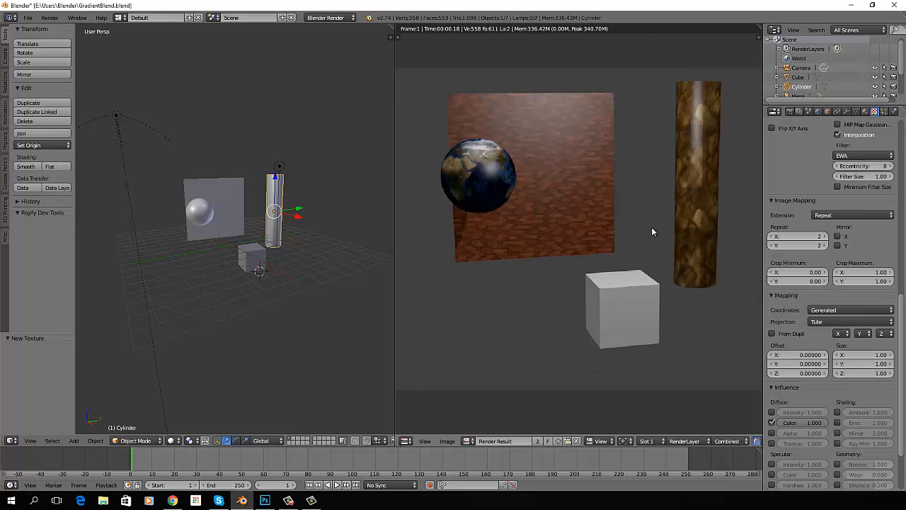
pyautogui.scroll(1, 652, 227)
pyautogui.scroll(-1, 659, 225)
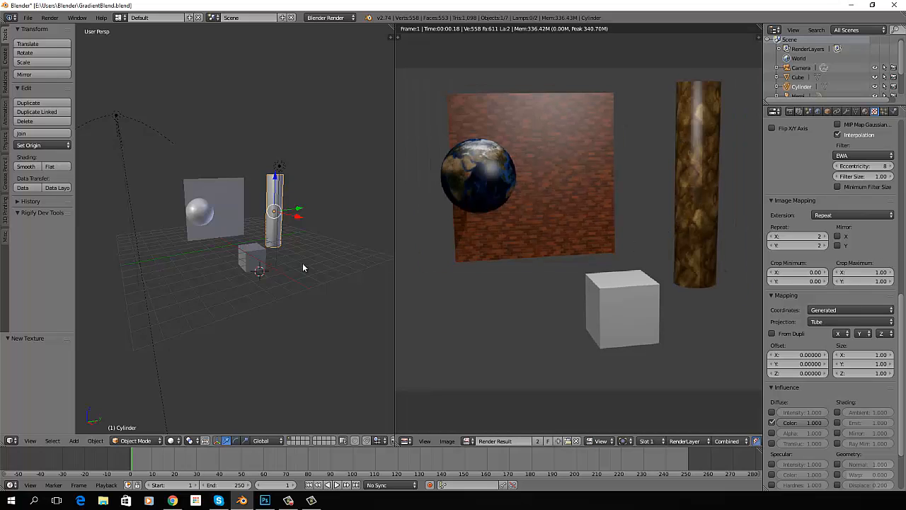
# Add a new material to the cube and name it Checkerblock
pyautogui.rightClick(250, 259)
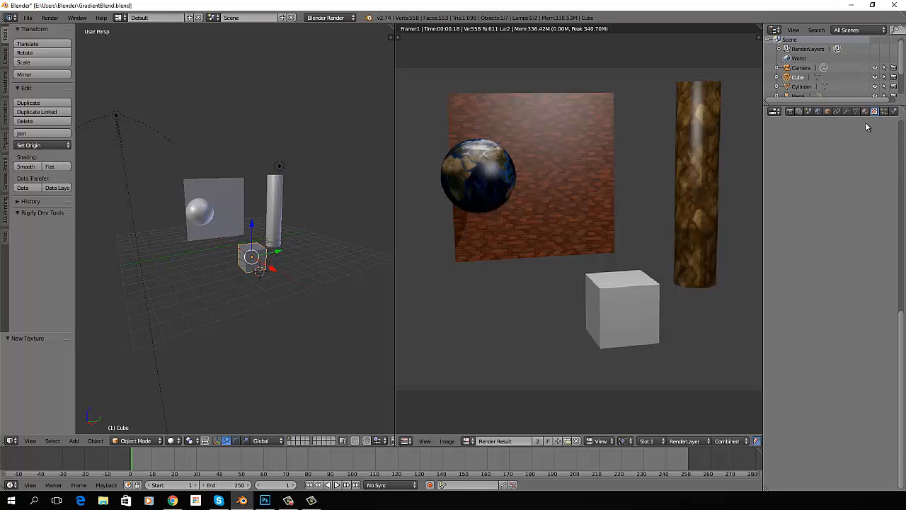
pyautogui.click(866, 112)
pyautogui.click(818, 175)
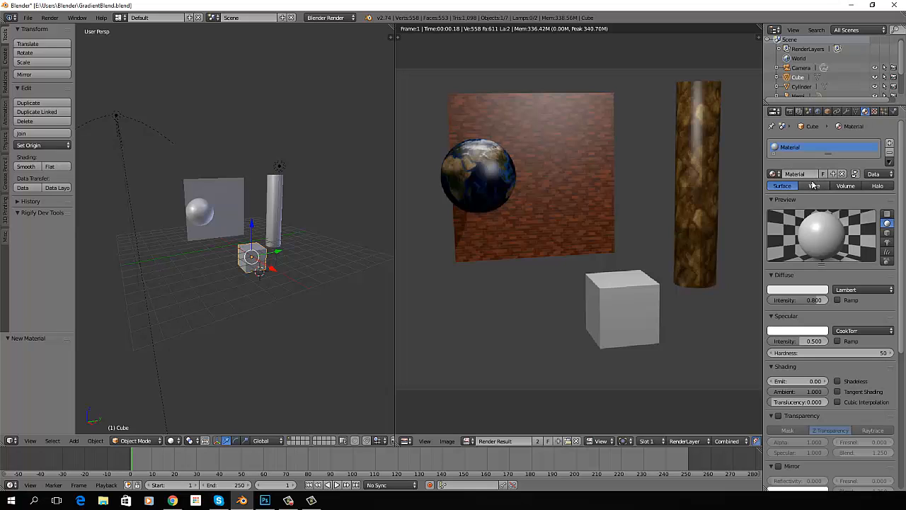
pyautogui.click(810, 173)
pyautogui.write('Checkerblock')
pyautogui.press('Return')
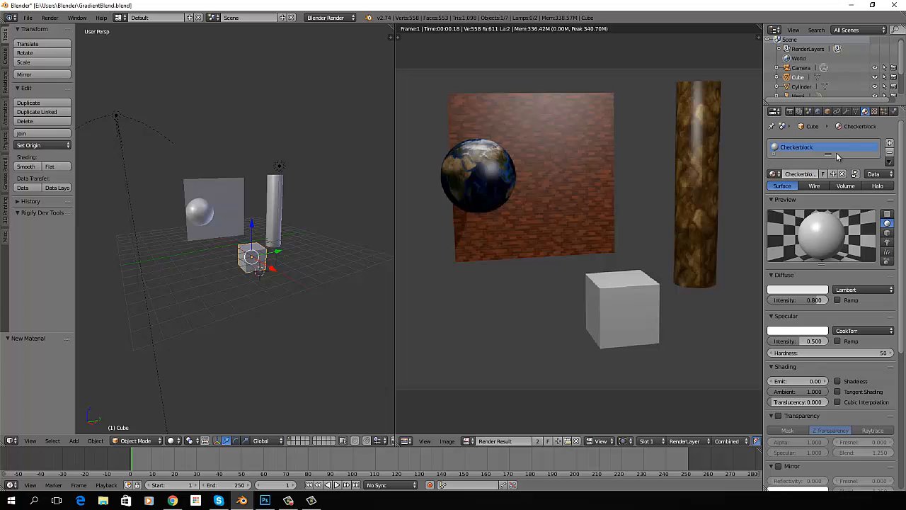
# Add a new texture to the cube's Checkerblock material and name it Chwcker
pyautogui.click(876, 112)
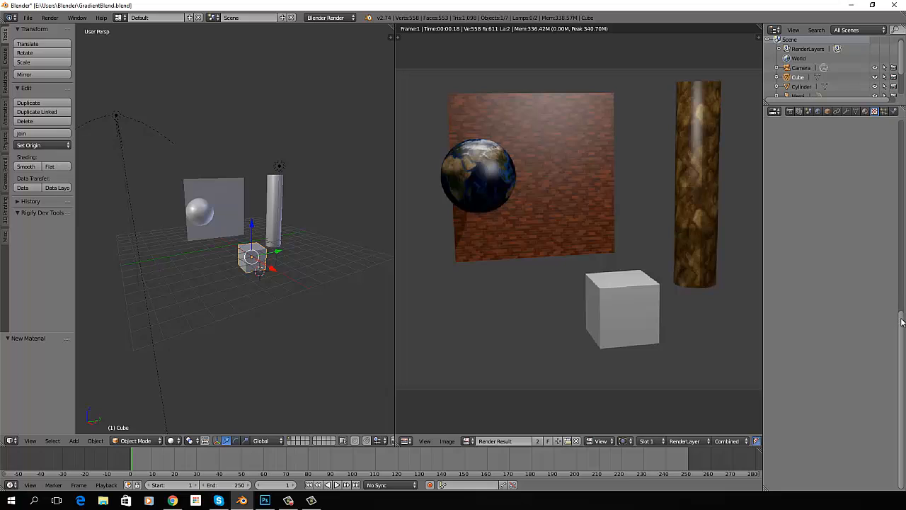
pyautogui.click(842, 216)
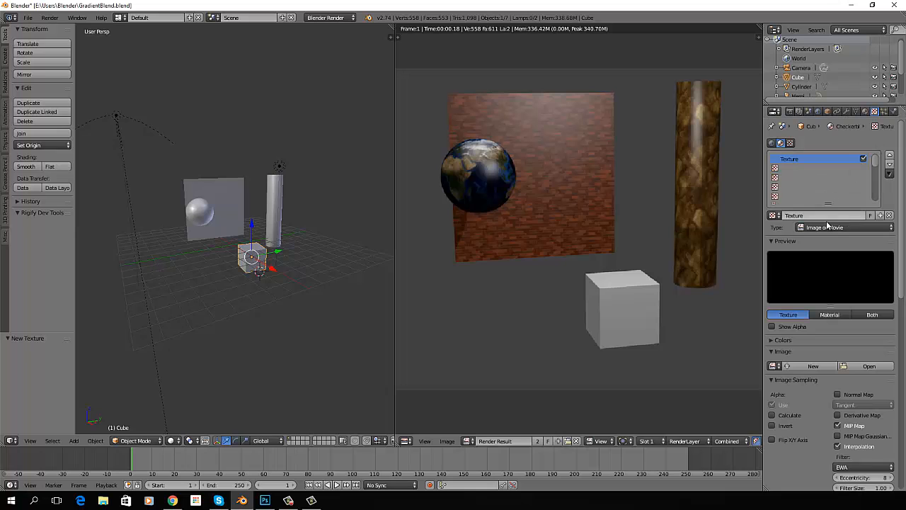
pyautogui.write('Checkerb')
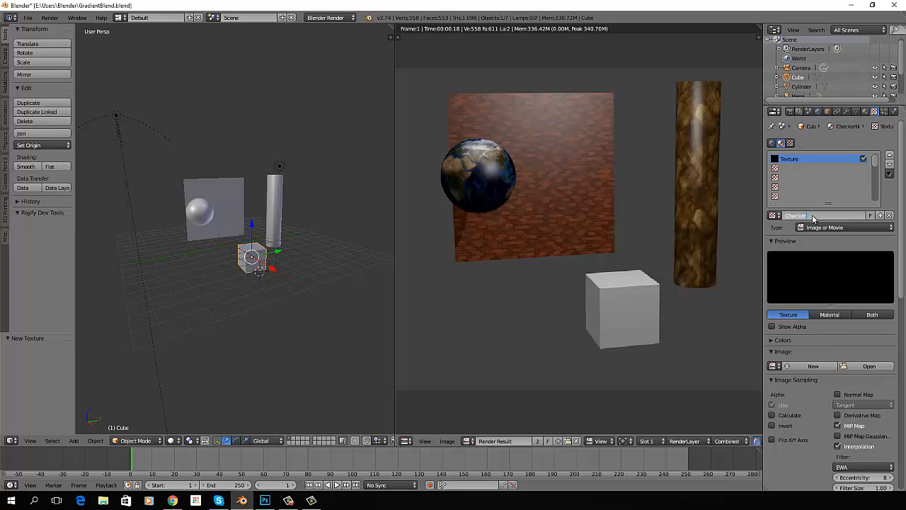
pyautogui.press('Return')
# Load Checker.jpg from the Desktop folder as the image for the cube's texture
pyautogui.scroll(-2, 835, 327)
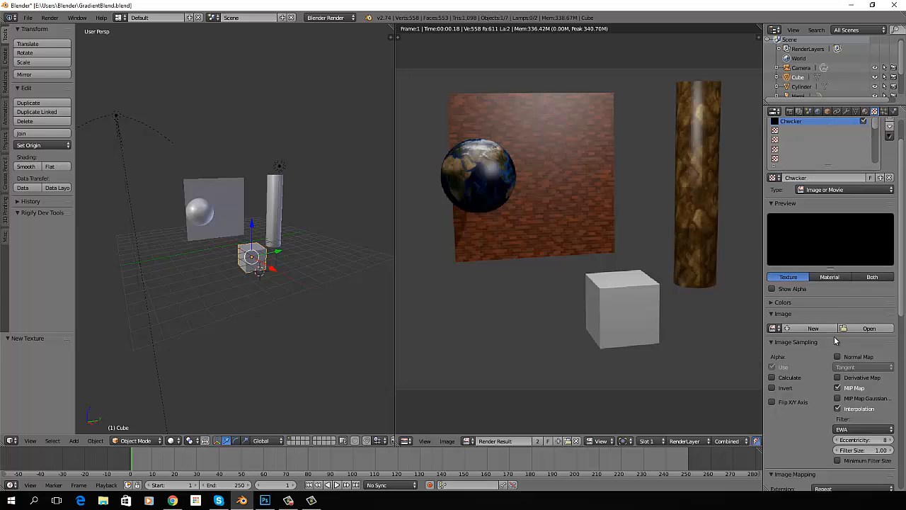
pyautogui.scroll(-1, 842, 340)
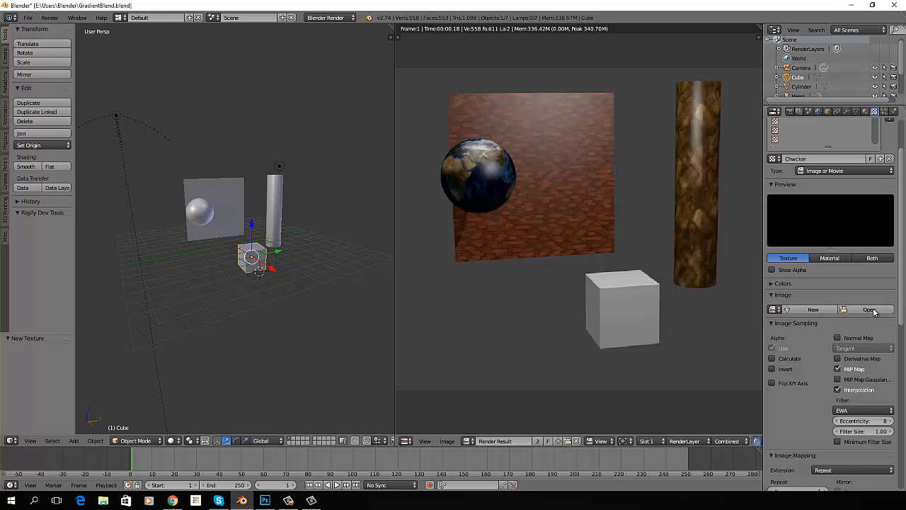
pyautogui.click(869, 309)
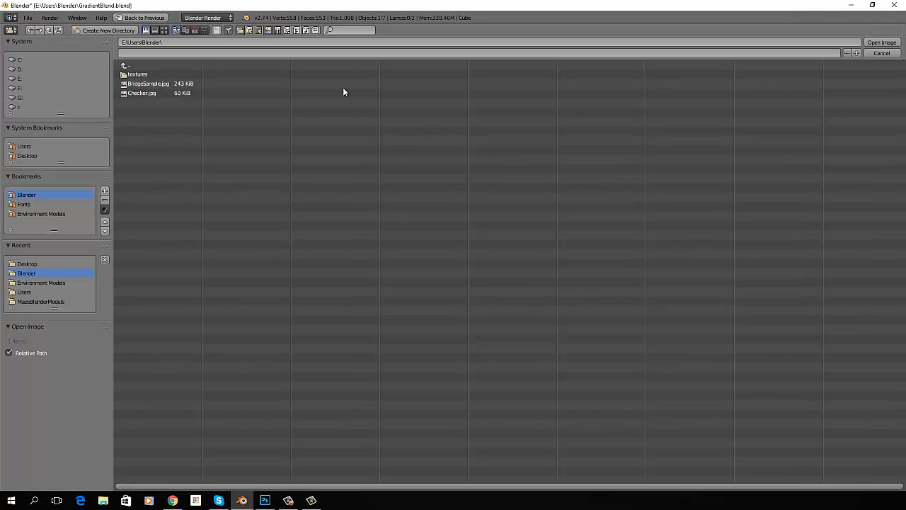
pyautogui.click(33, 155)
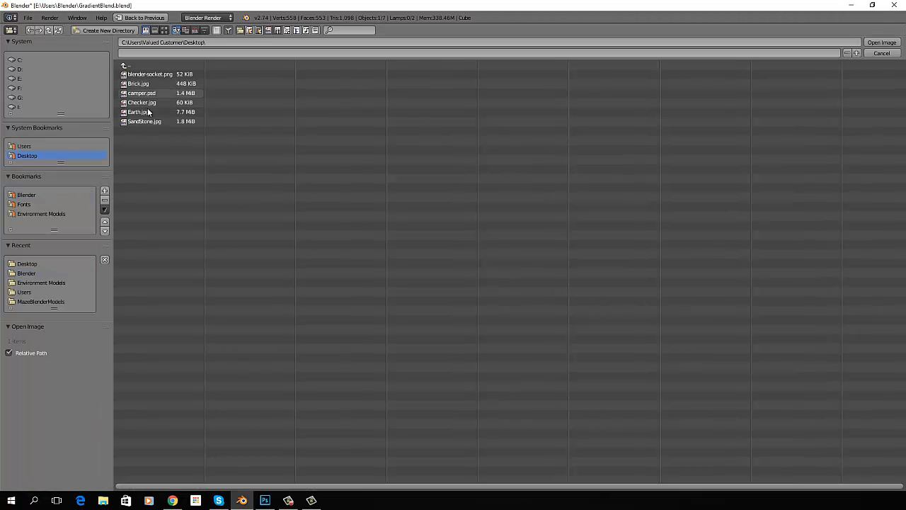
pyautogui.click(145, 102)
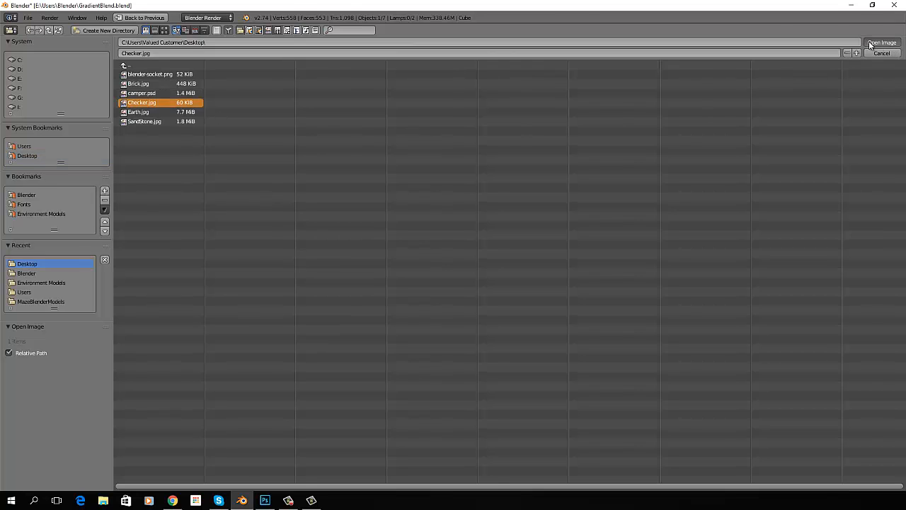
pyautogui.click(870, 44)
# Map the cube's checker texture with Generated coordinates and the Cube projection, and render the scene
pyautogui.scroll(-15, 823, 305)
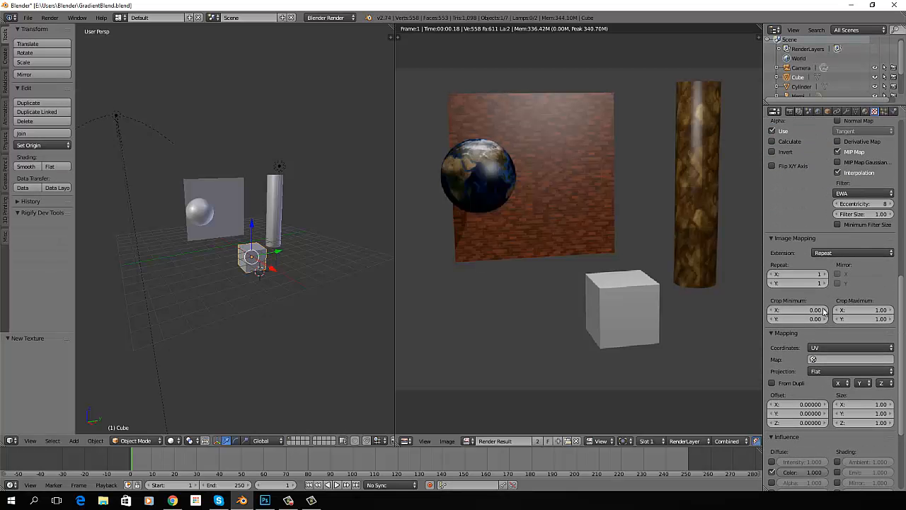
pyautogui.click(833, 346)
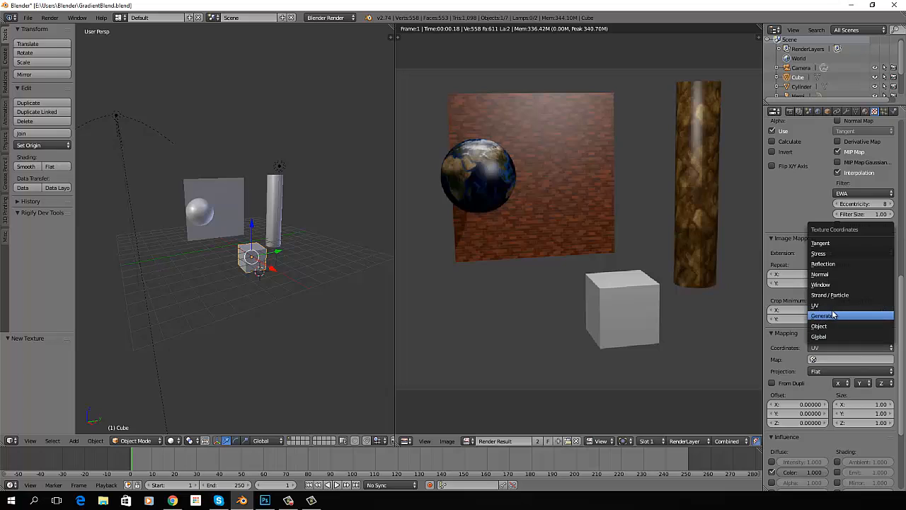
pyautogui.click(834, 318)
pyautogui.click(830, 357)
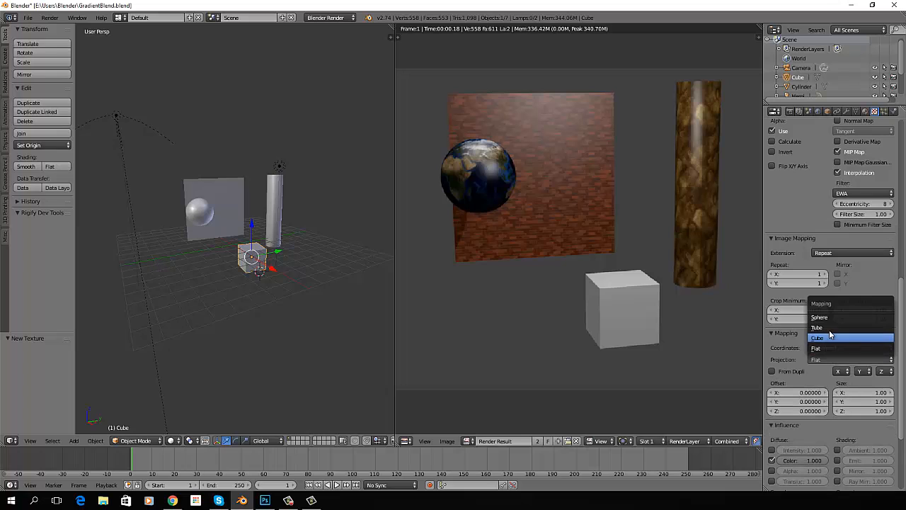
pyautogui.click(830, 338)
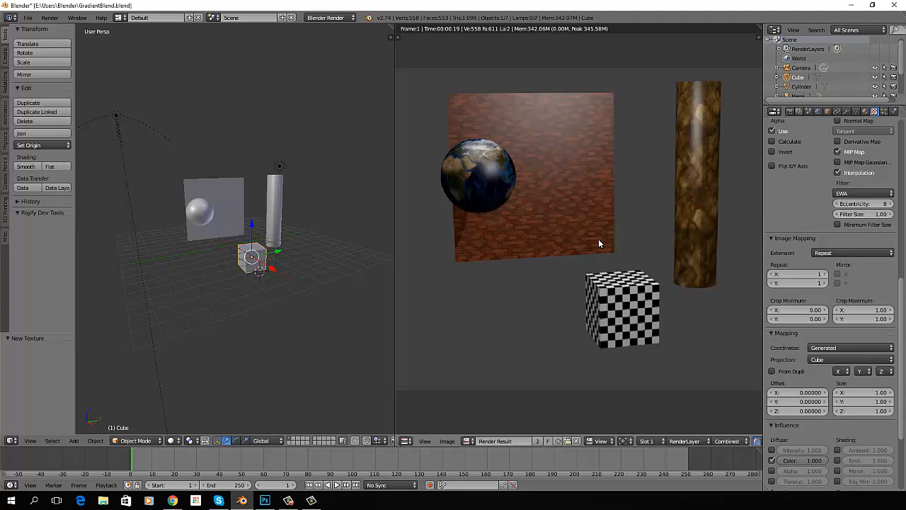
# Set the checker texture's mapping size to 0.25 in X and Y and render the scene
pyautogui.scroll(-4, 844, 331)
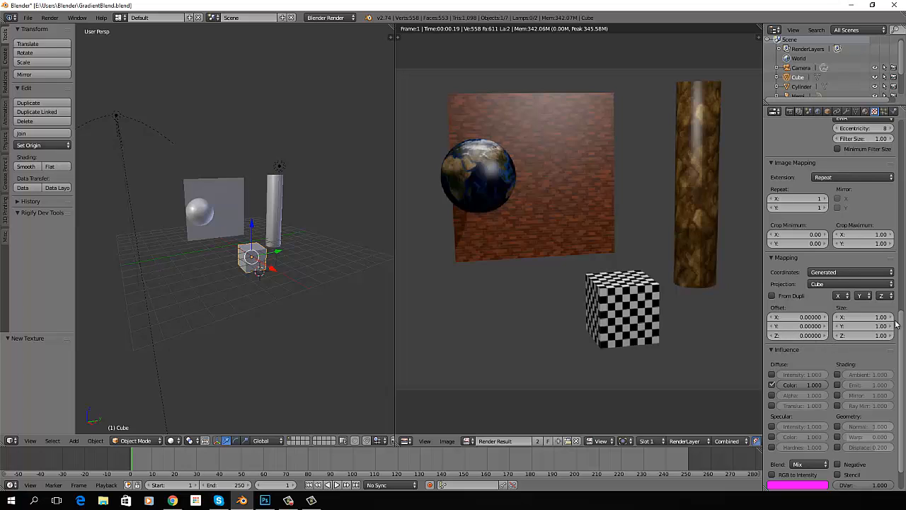
pyautogui.click(857, 317)
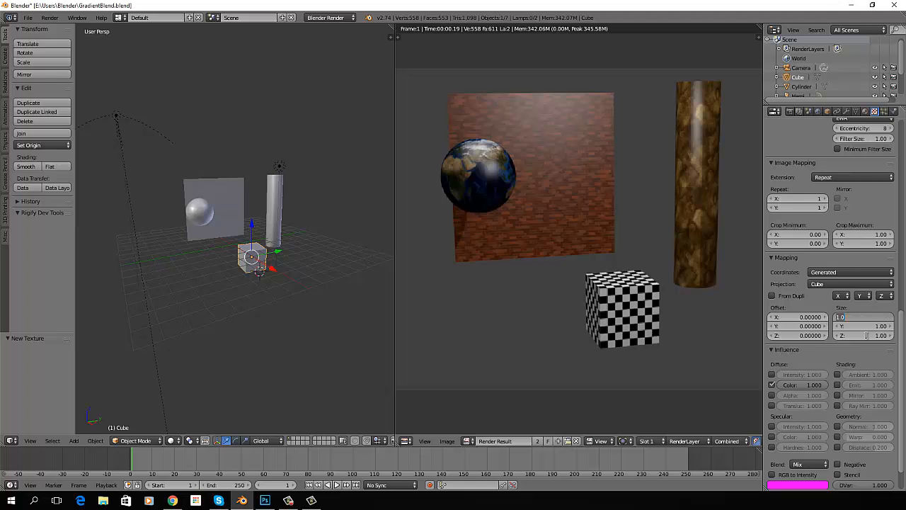
pyautogui.press('BackSpace')
pyautogui.press('Tab')
pyautogui.press('BackSpace')
pyautogui.write('.25')
pyautogui.press('Return')
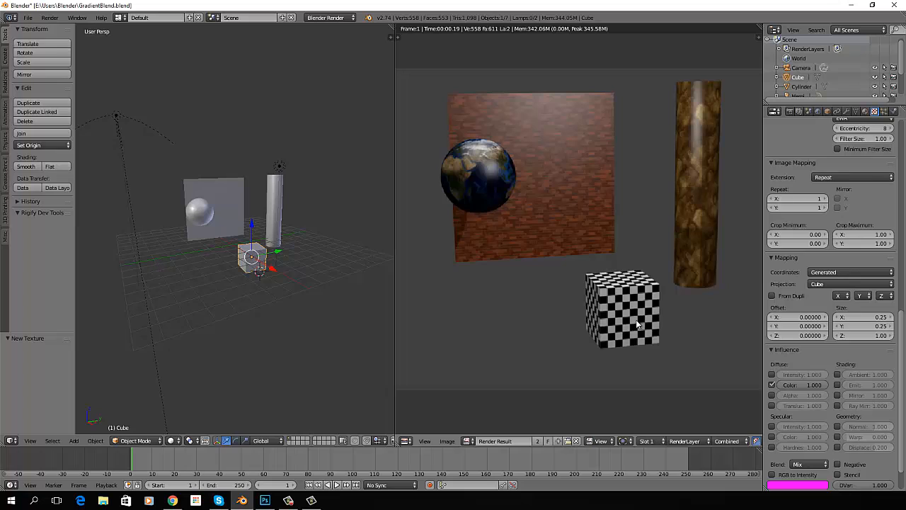
pyautogui.press('F12')
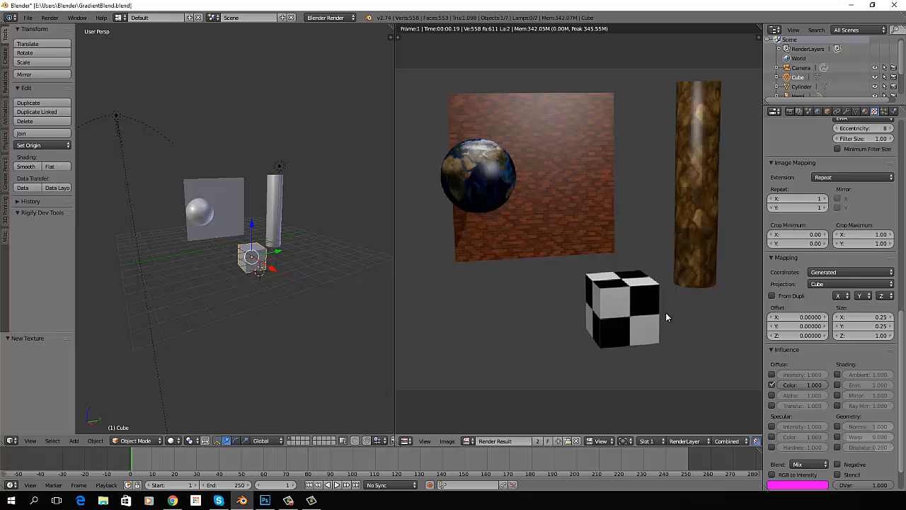
# Set the checker texture's mapping offset to -0.3 in X, Y and Z and render the scene
pyautogui.click(773, 326)
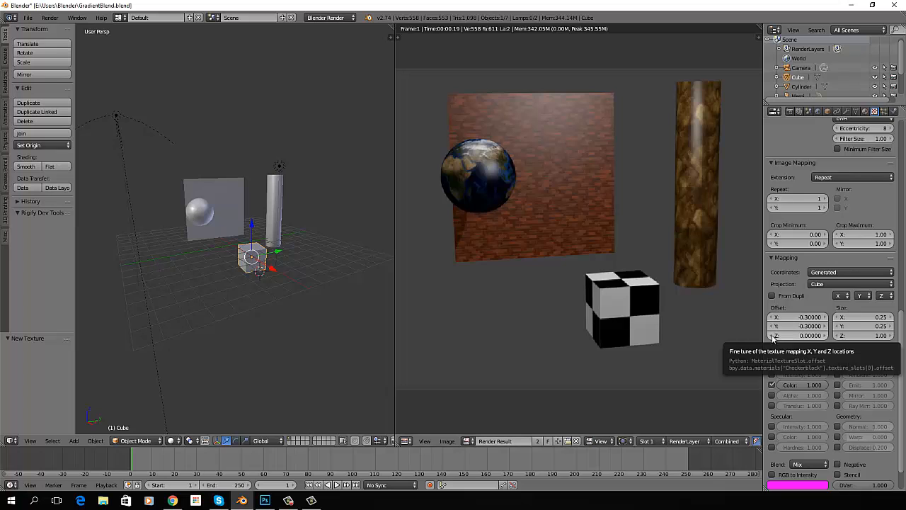
pyautogui.click(773, 336)
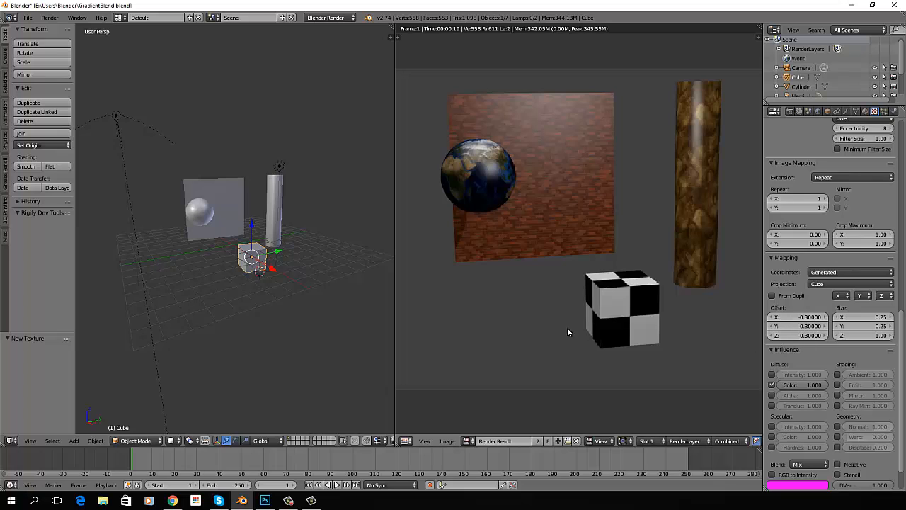
pyautogui.press('F12')
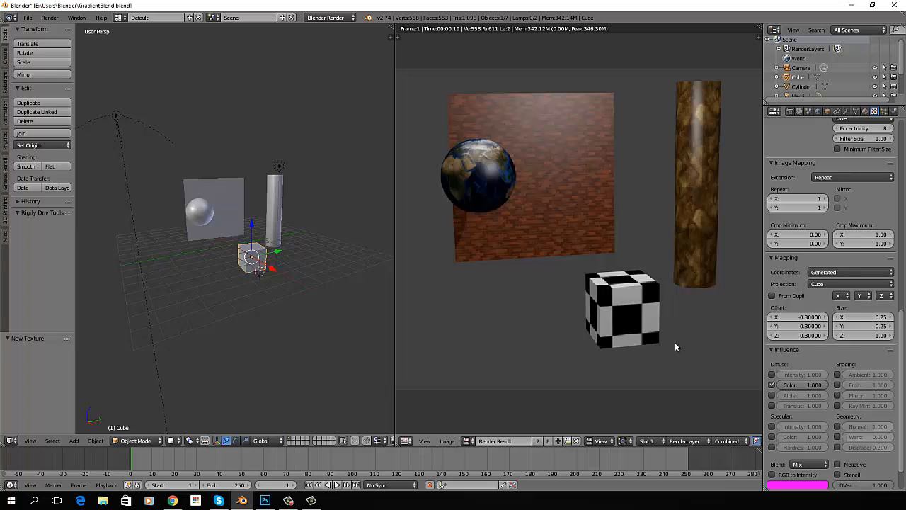
# Reset the checker texture's mapping offset to 0 in X, Y and Z
pyautogui.click(825, 317)
pyautogui.click(824, 317)
pyautogui.click(824, 317)
pyautogui.click(824, 327)
pyautogui.click(824, 326)
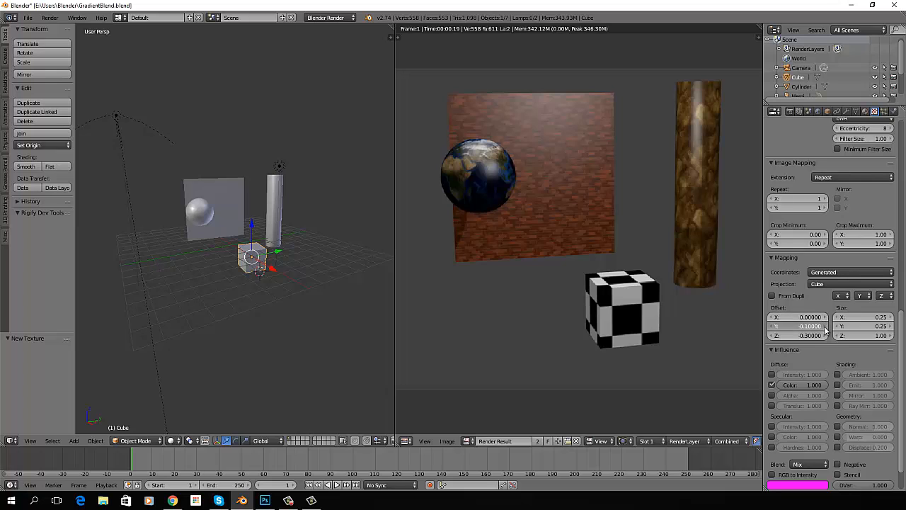
pyautogui.click(824, 326)
pyautogui.click(824, 336)
pyautogui.click(825, 336)
pyautogui.click(825, 336)
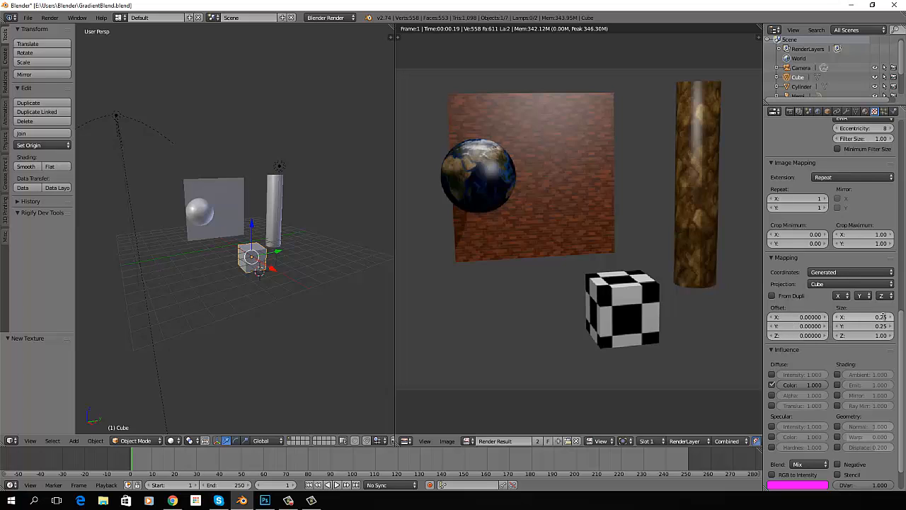
# Set the checker texture's mapping size back to 1 in X and Y and render the scene
pyautogui.click(883, 317)
pyautogui.write('1')
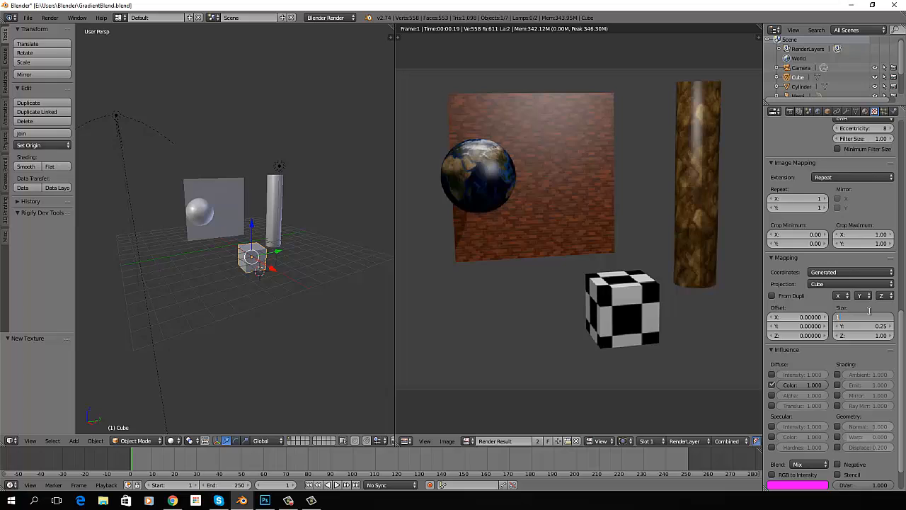
pyautogui.press('Tab')
pyautogui.write('1')
pyautogui.press('Tab')
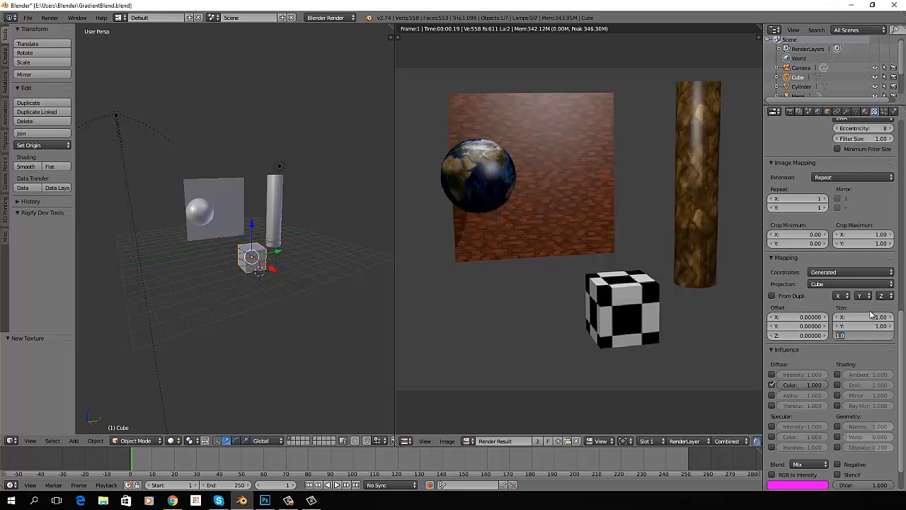
pyautogui.press('Return')
pyautogui.press('F12')
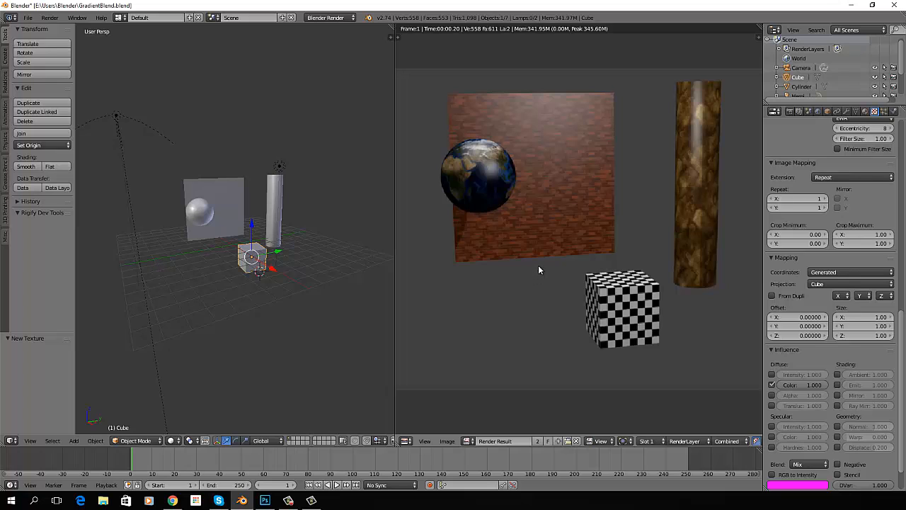
# Change the diffuse color of the Earth sphere's Globe material to orange-red
pyautogui.rightClick(204, 212)
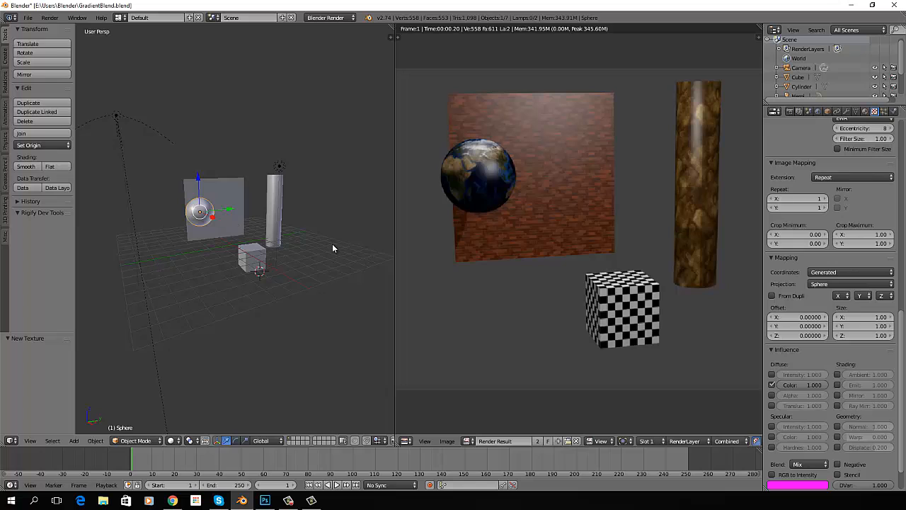
pyautogui.click(865, 112)
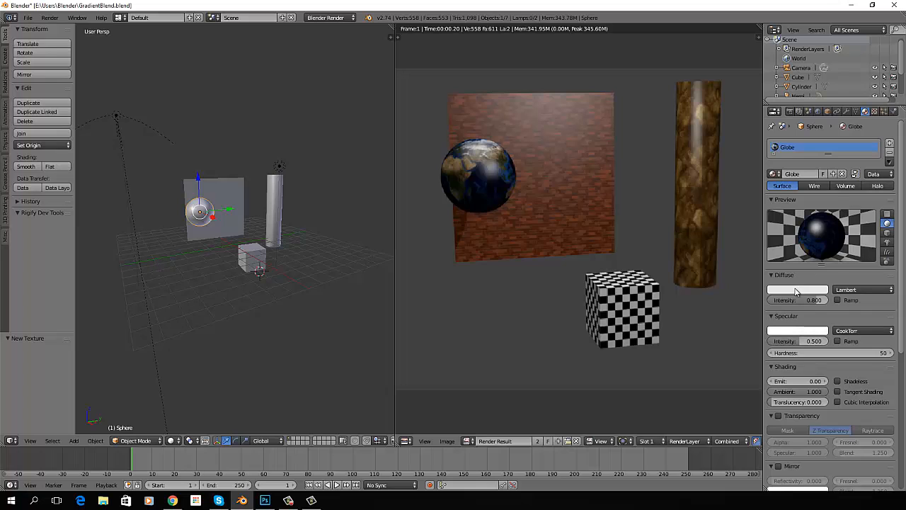
pyautogui.click(796, 291)
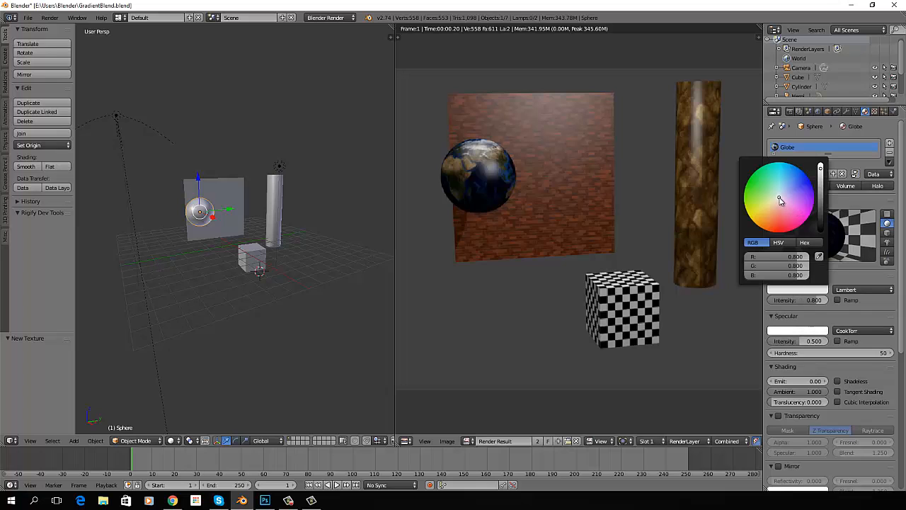
pyautogui.moveTo(780, 201); pyautogui.dragTo(776, 226)
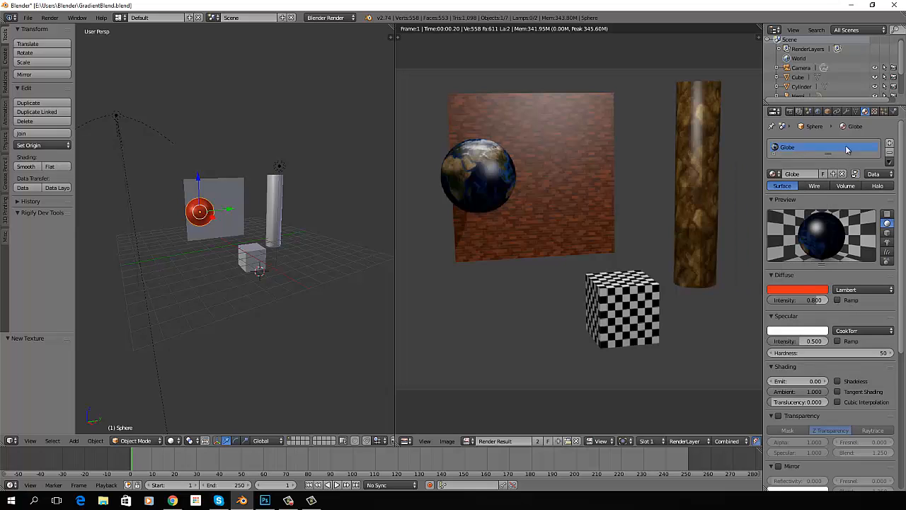
# Lower the Earth texture's diffuse color influence to 0.475 and render the scene
pyautogui.click(874, 112)
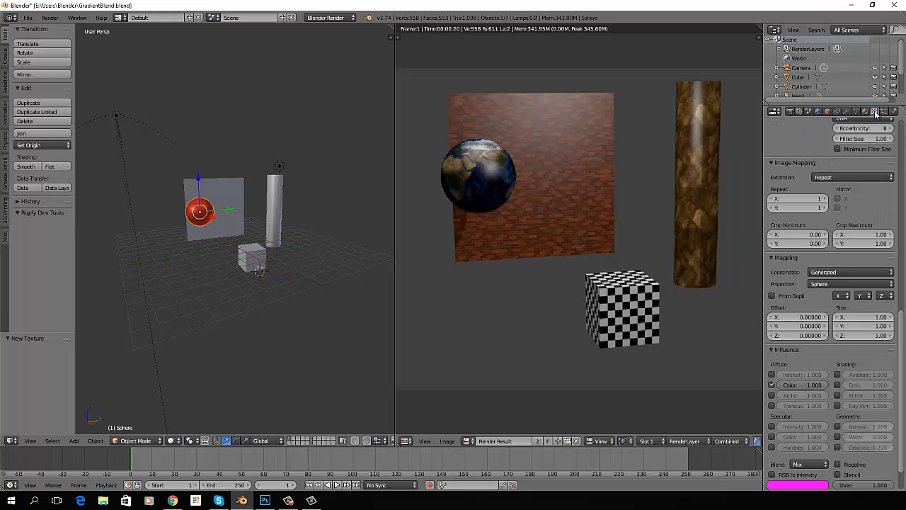
pyautogui.scroll(-2, 828, 270)
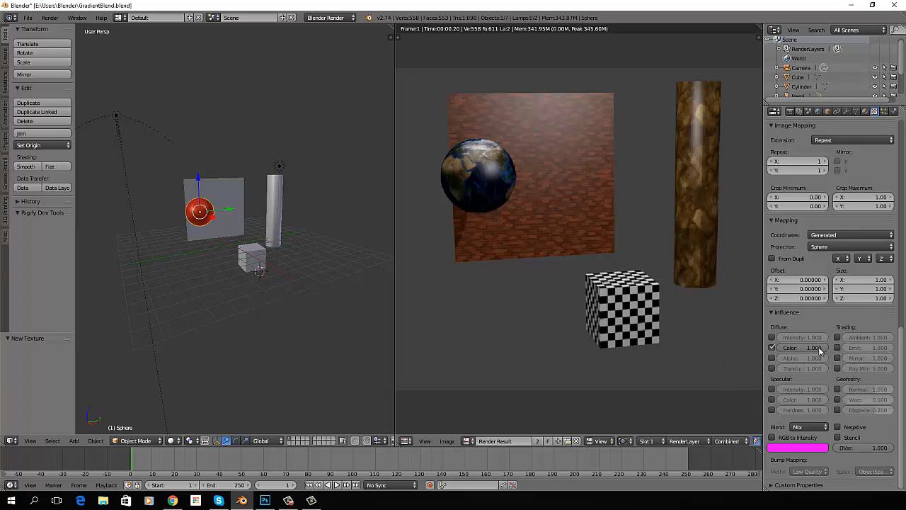
pyautogui.moveTo(826, 347); pyautogui.dragTo(804, 353)
pyautogui.press('F12')
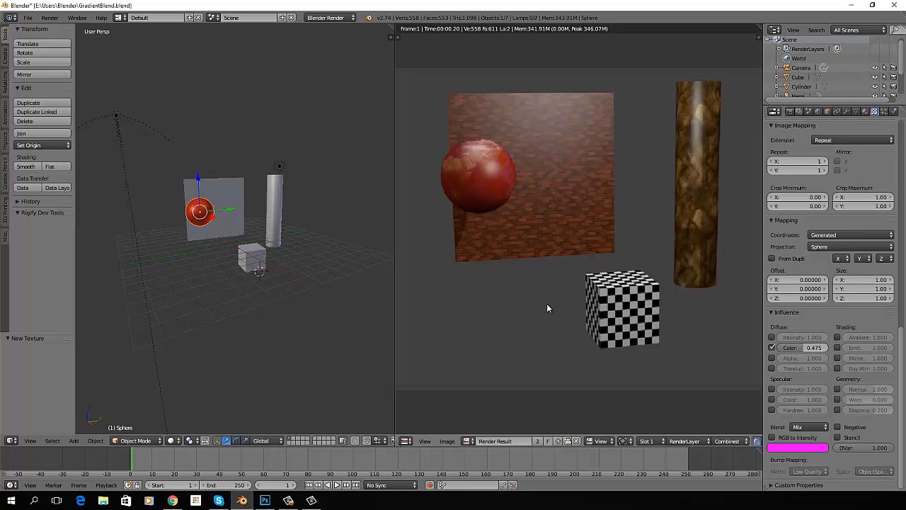
# Enable Negative and the Saturation blend type for the Earth texture's influence and render the scene
pyautogui.click(838, 427)
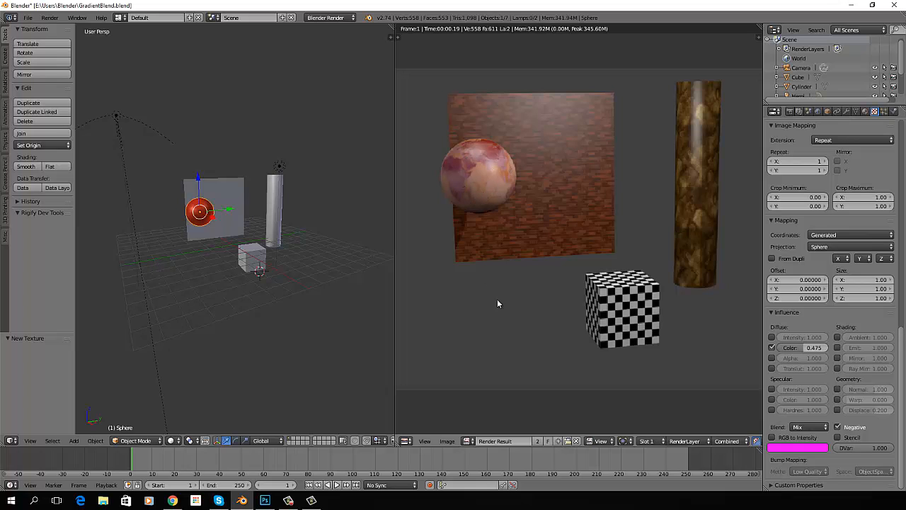
pyautogui.click(825, 428)
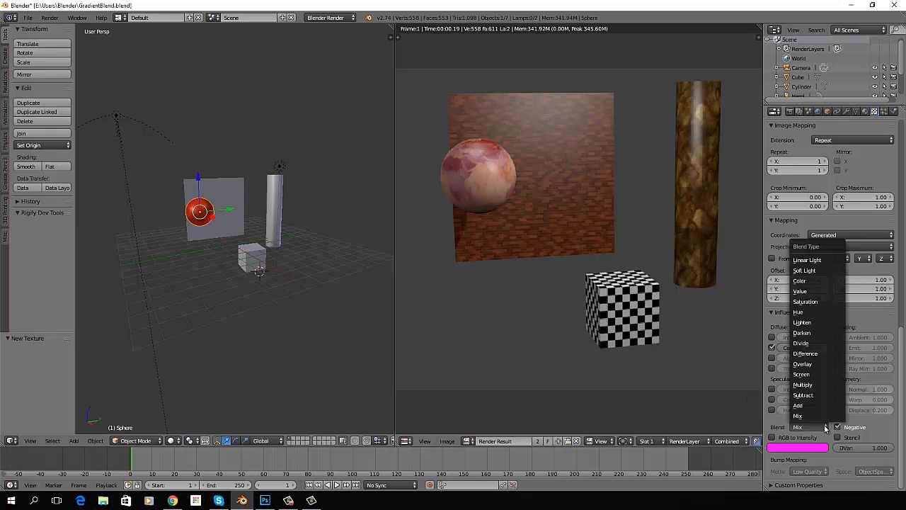
pyautogui.click(808, 302)
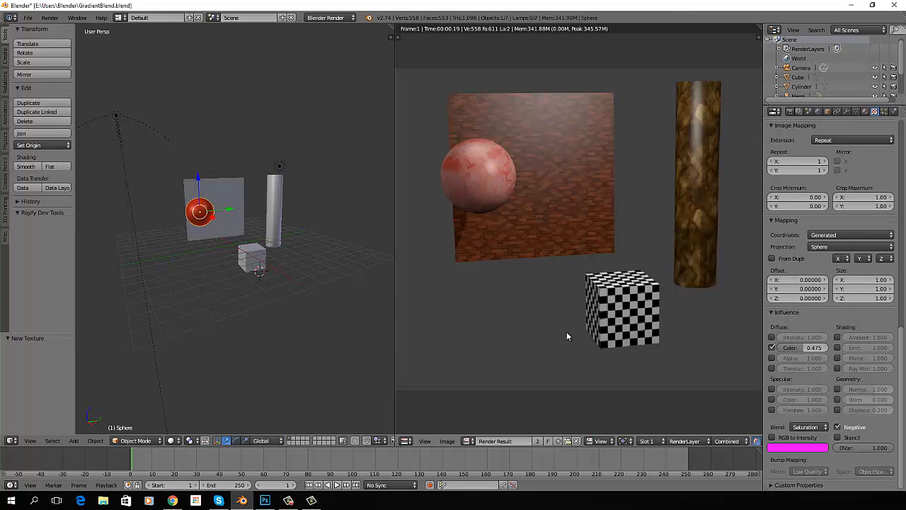
# Set the blend type of the Earth texture's influence to Hue
pyautogui.click(819, 425)
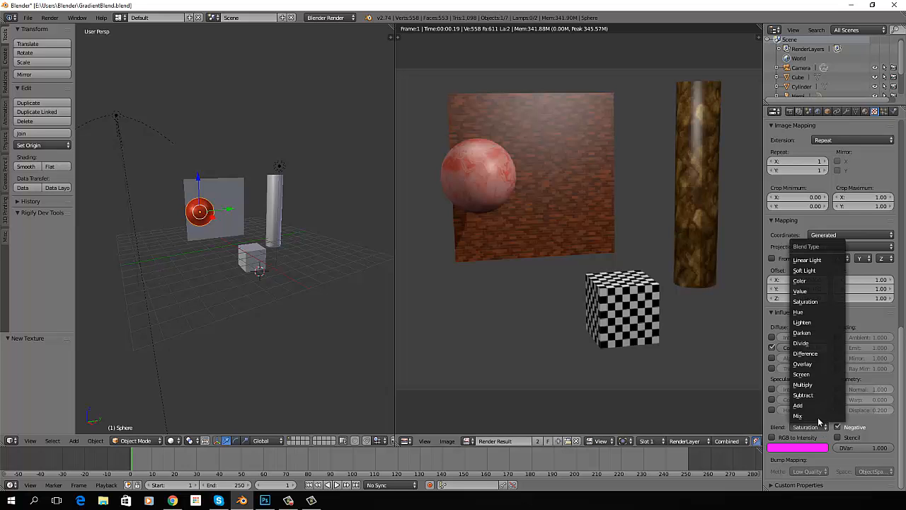
pyautogui.click(805, 312)
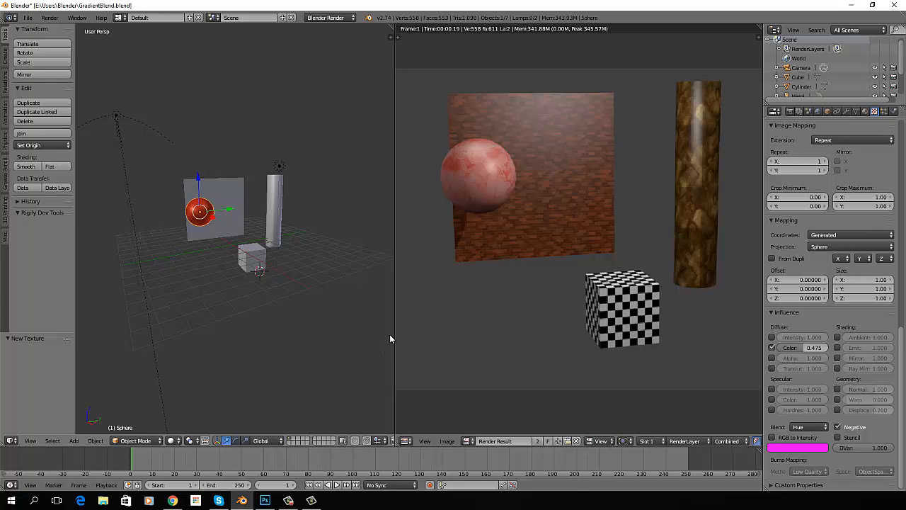